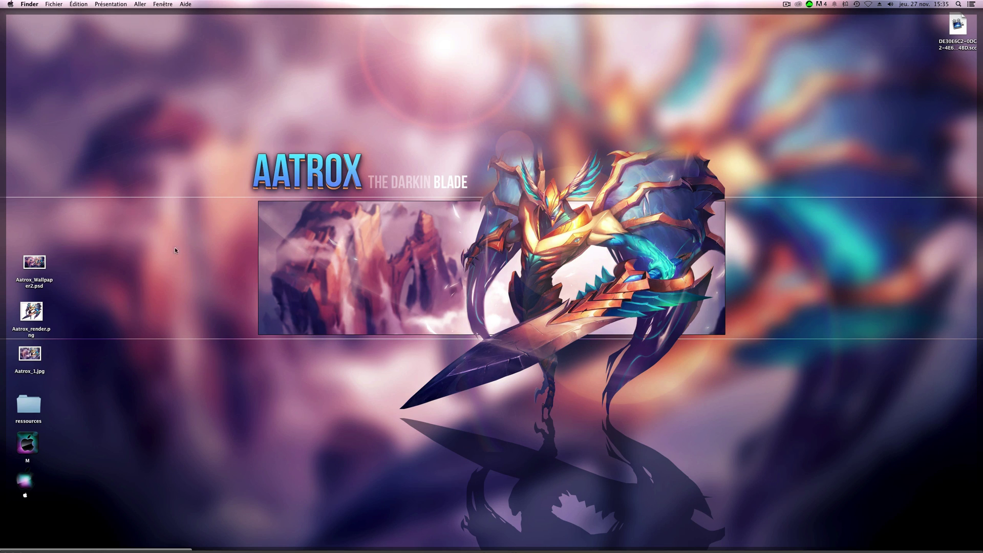
Preview Aatrox_1.jpg in Quick Look, then drag it onto the Photoshop Dock icon to open it.
left_click(33, 353)
key("space")
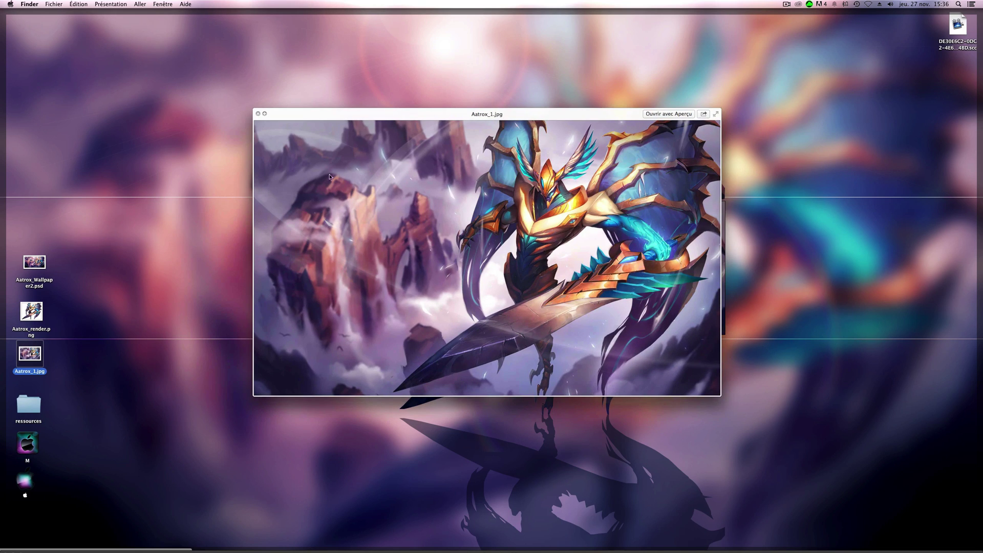
left_click_drag(383, 116, 339, 120)
key("space")
left_click_drag(32, 354, 974, 254)
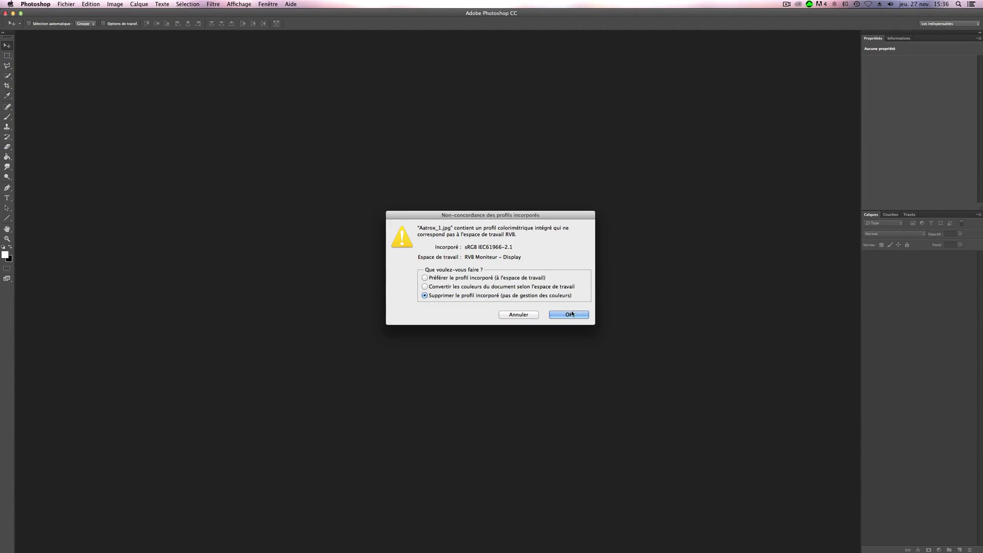
Open Aatrox_1.jpg without its embedded profile, then create a white 2560×1440 px, 600 ppi document.
left_click(572, 314)
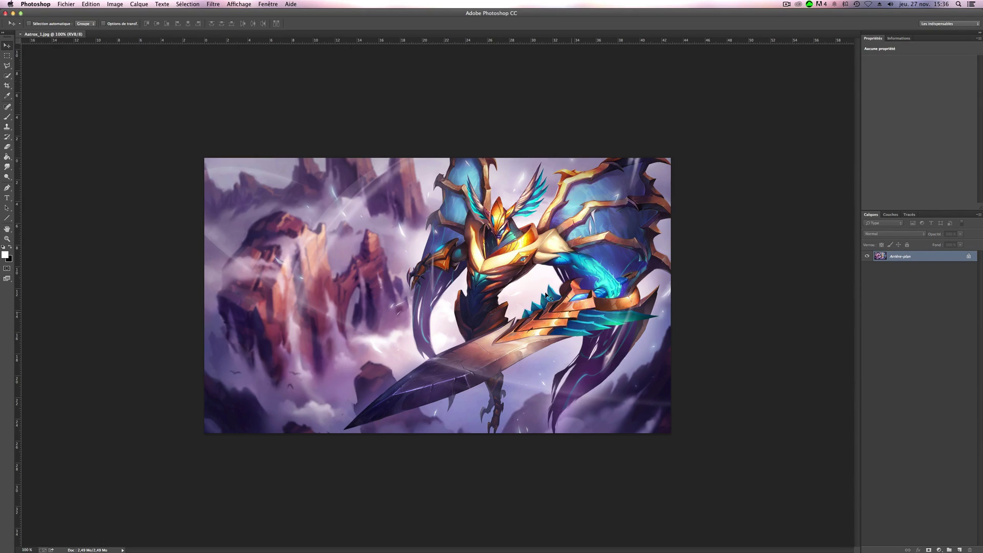
left_click(67, 4)
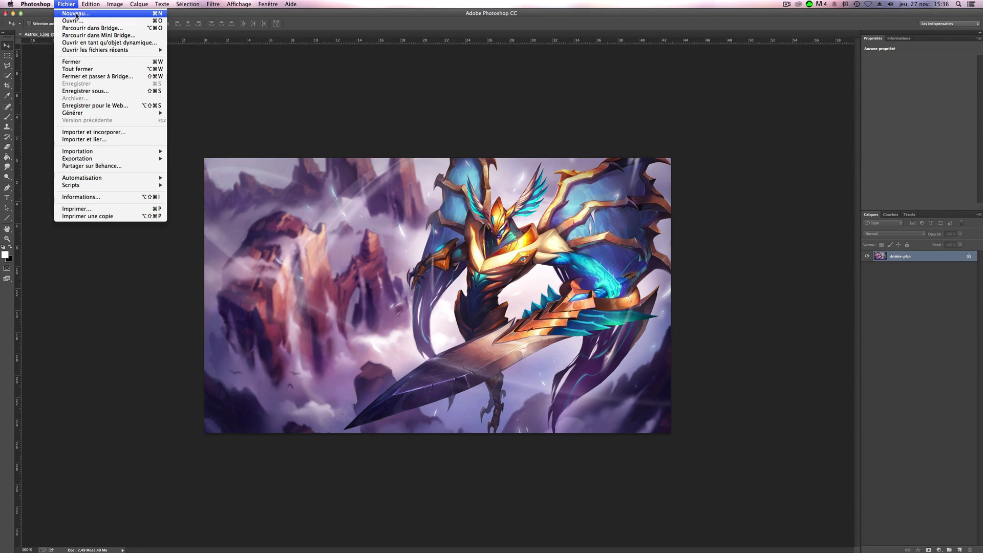
left_click(76, 16)
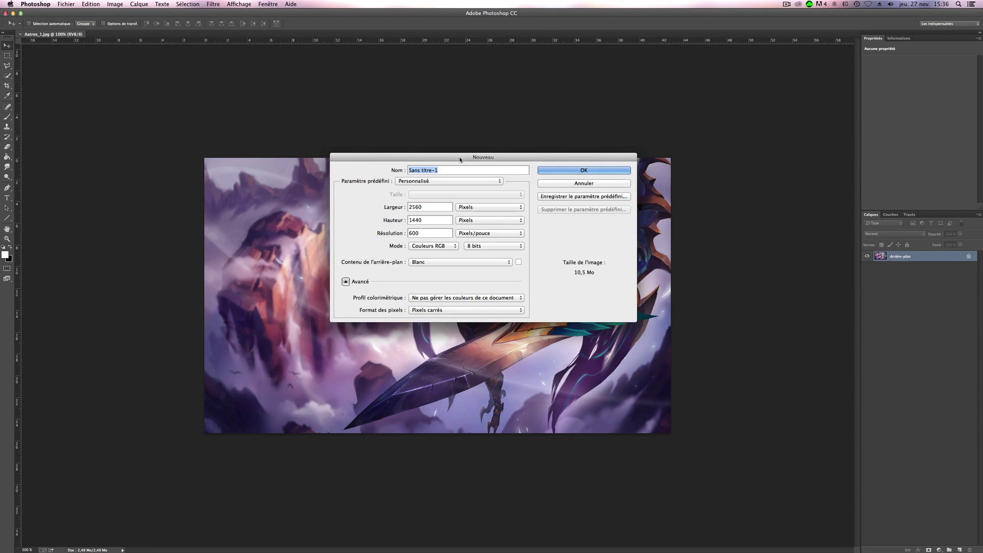
left_click_drag(428, 156, 420, 141)
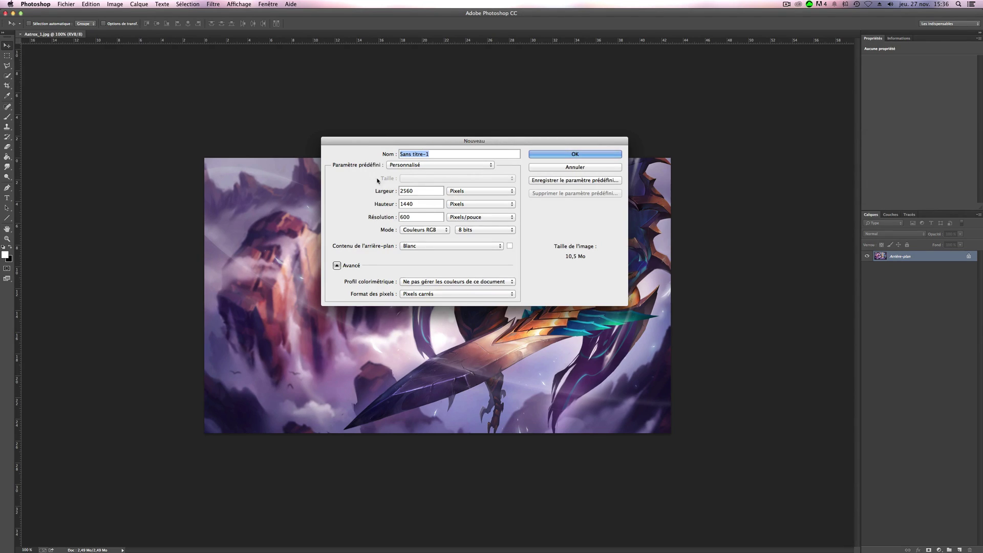
left_click(584, 155)
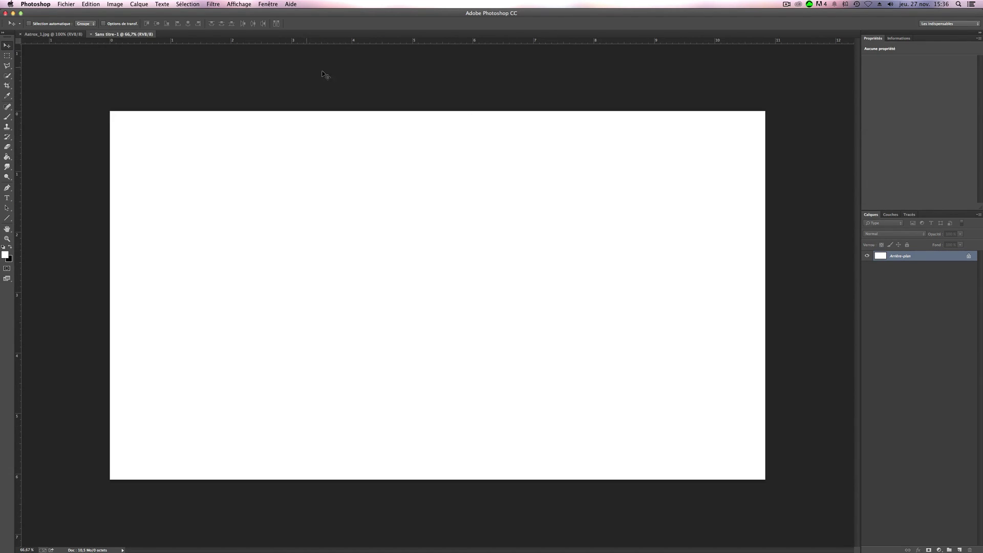
Drag the artwork from Aatrox_1.jpg into Sans titre-1 as Calque 1, then select Arrière-plan.
left_click(52, 35)
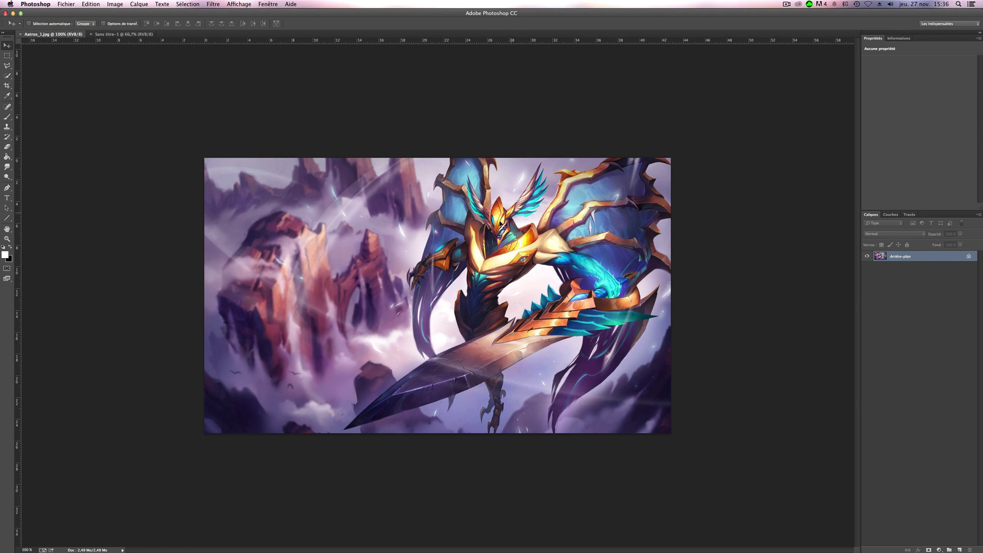
left_click_drag(495, 230, 122, 35)
left_click_drag(491, 254, 496, 244)
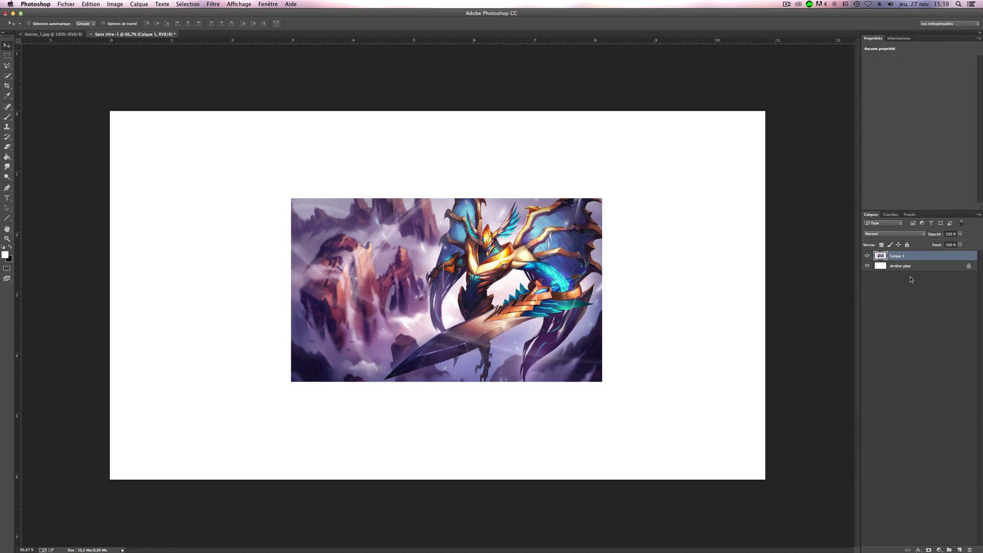
left_click(881, 267)
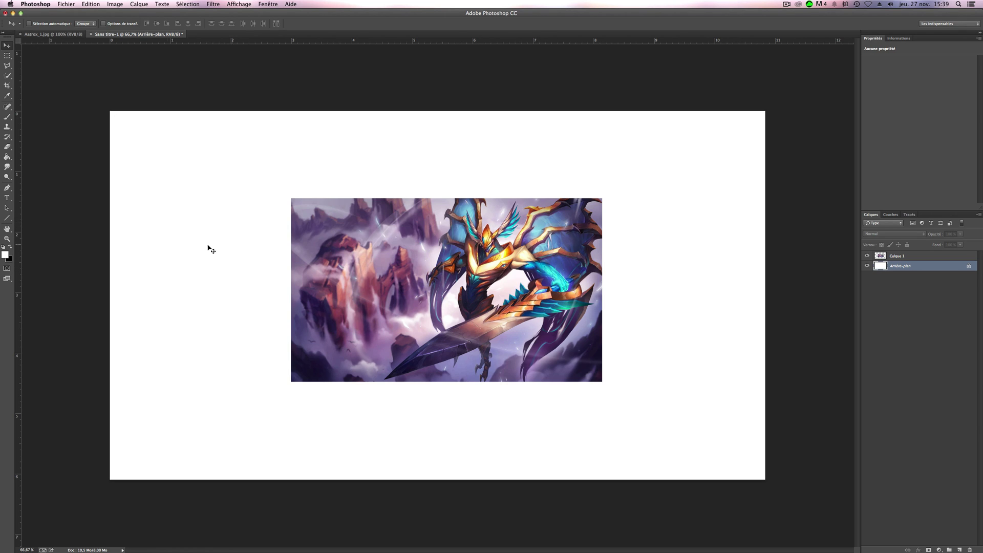
Add vertical and horizontal guides crossing at the canvas centre with snapping toggled, then select Calque 1.
left_click_drag(18, 216, 437, 223)
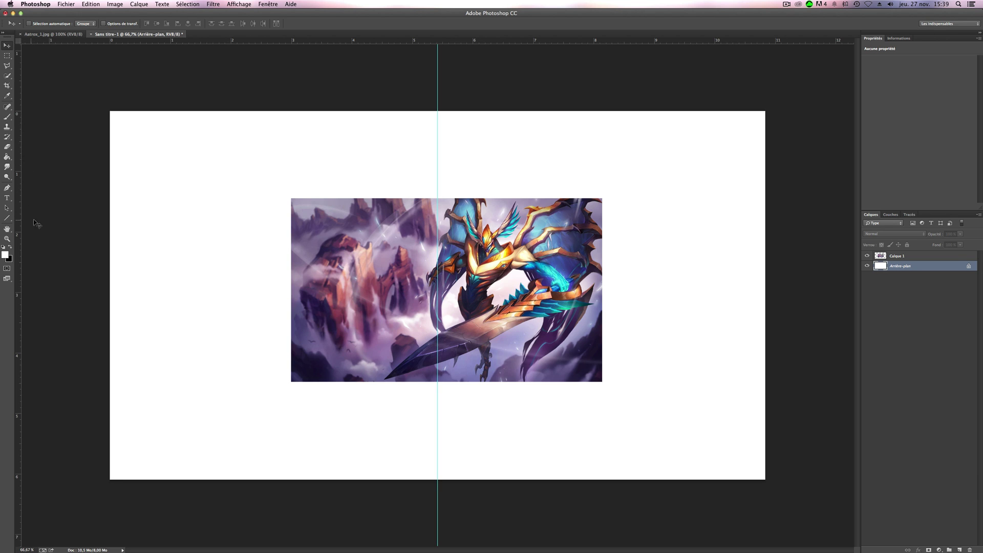
left_click(240, 4)
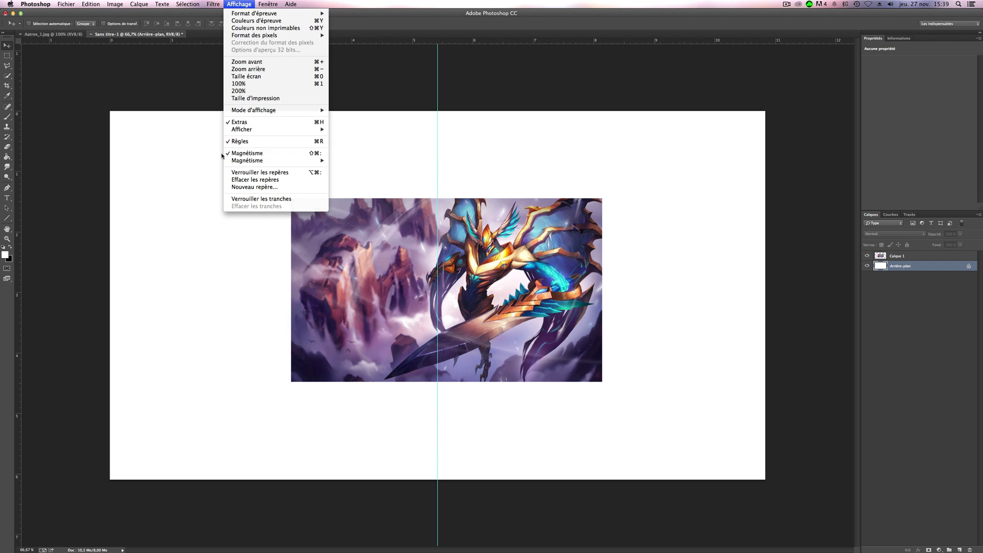
left_click(282, 154)
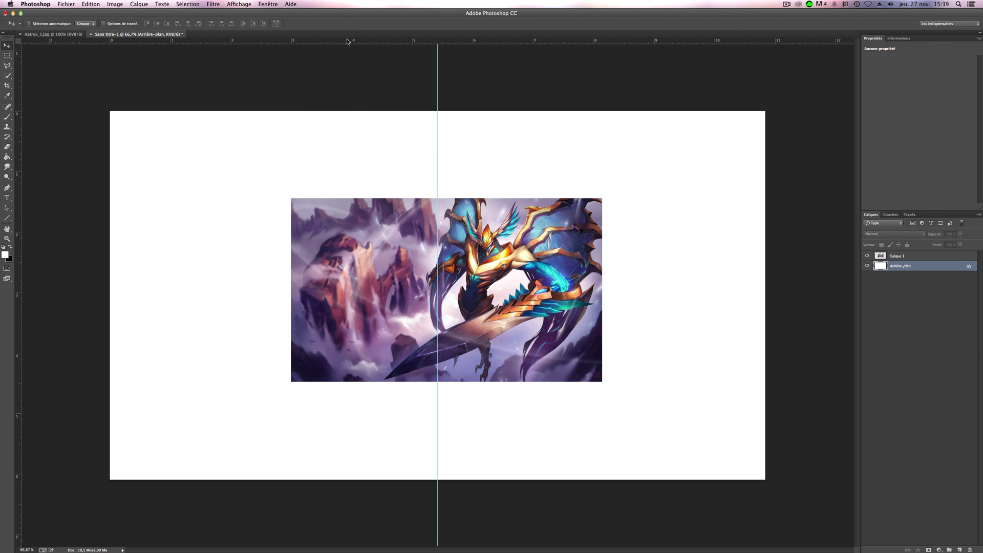
left_click_drag(342, 42, 359, 295)
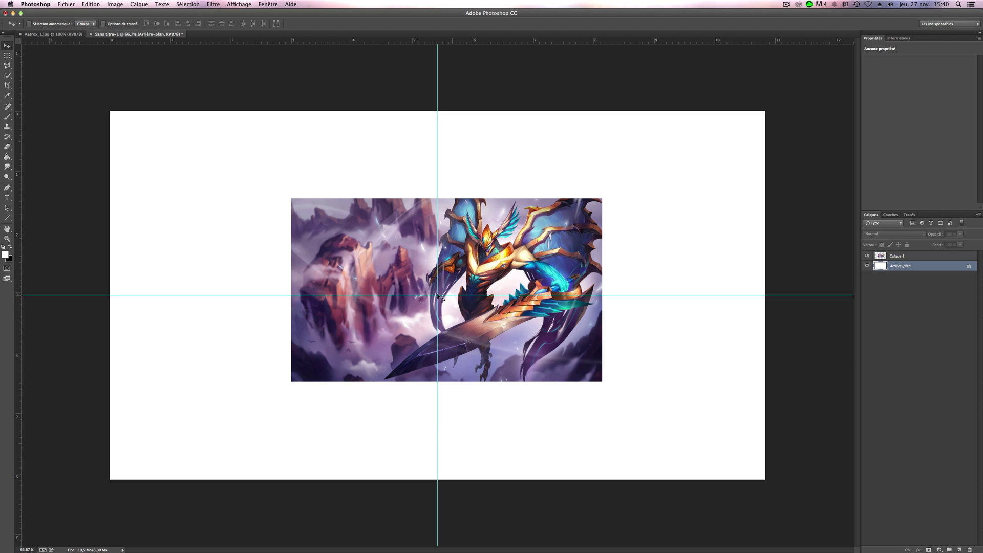
left_click(881, 259)
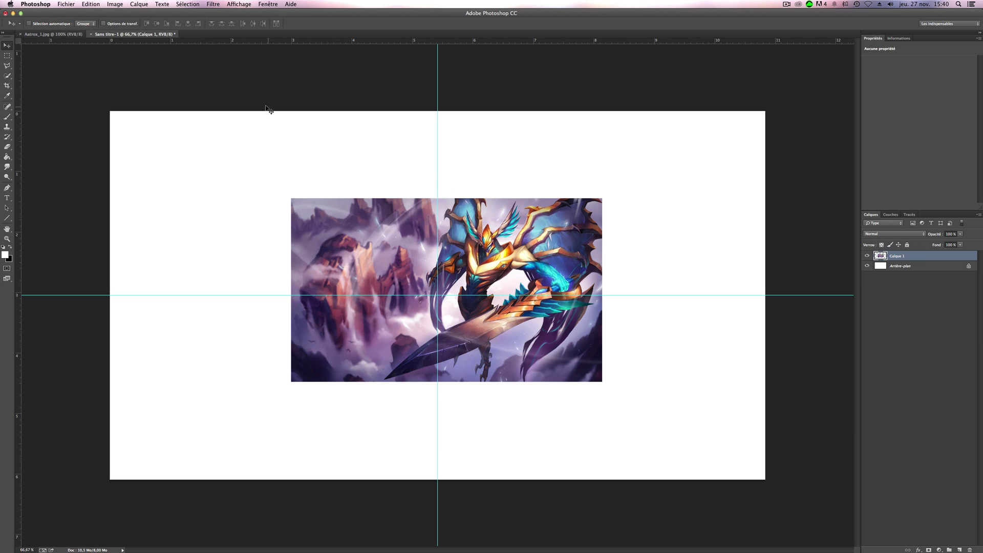
Free Transform Calque 1, move the artwork's centre onto the guide crossing, and commit.
left_click(91, 4)
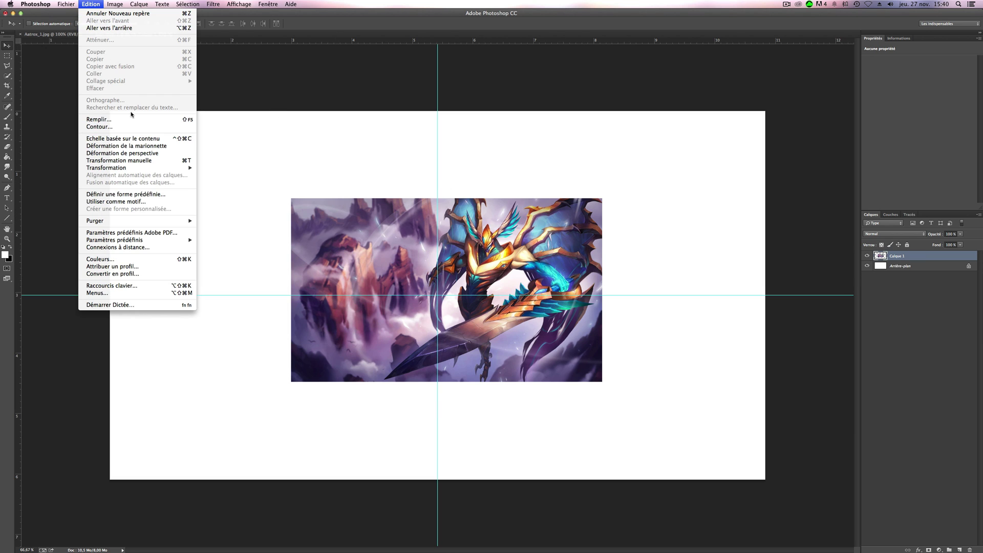
left_click(130, 160)
left_click_drag(454, 254, 482, 235)
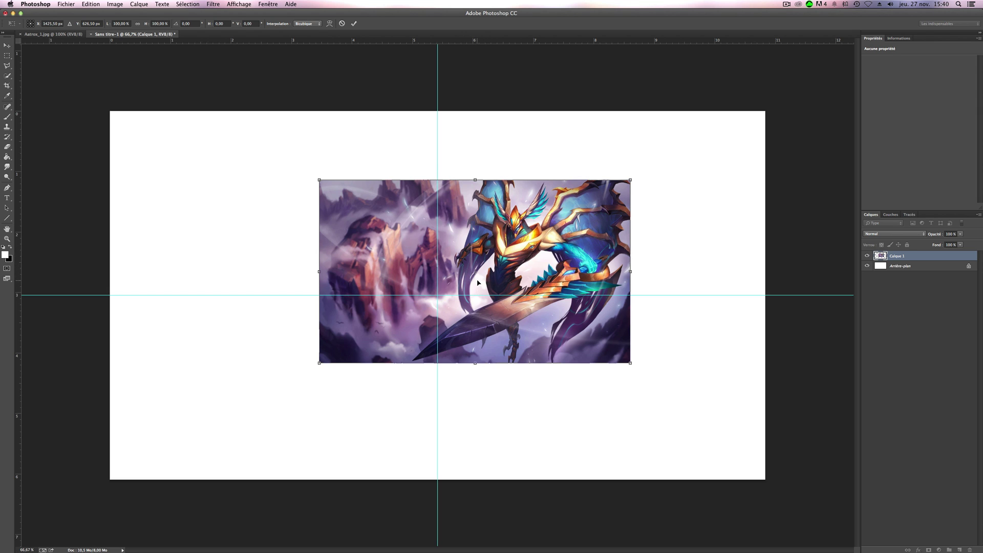
left_click_drag(515, 236, 435, 308)
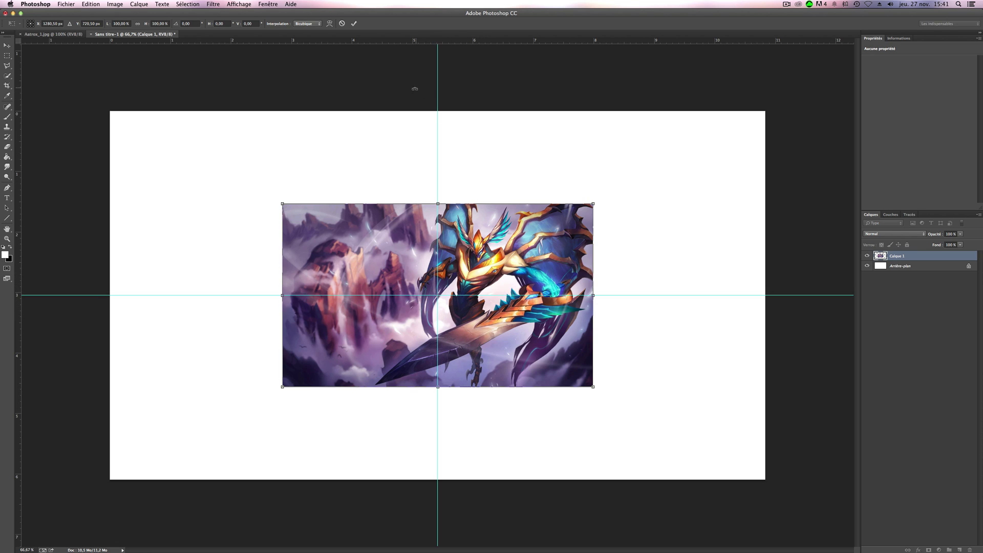
left_click(355, 24)
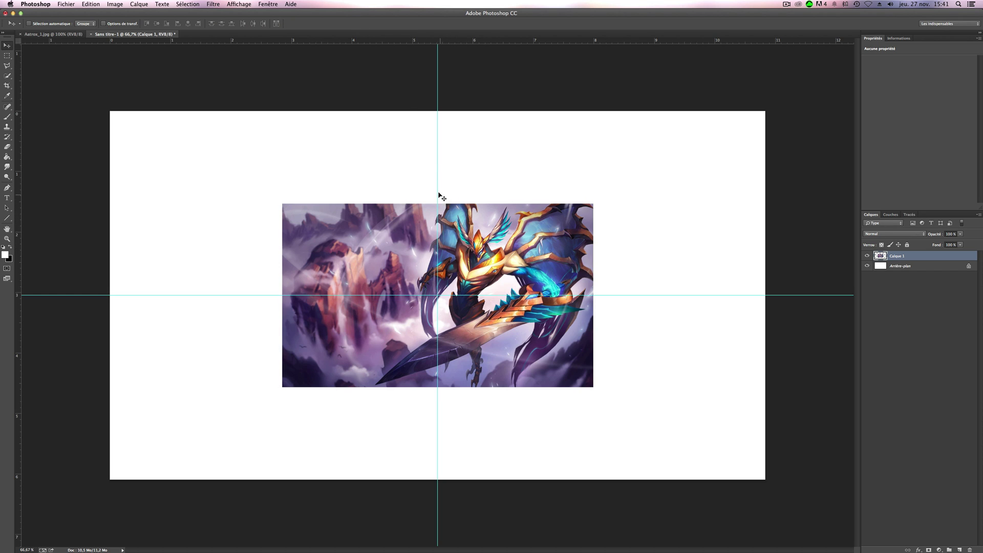
Turn off guide display with View > Show > Guides.
mouse_move(437, 189)
left_mouse_down()
mouse_move(62, 179)
mouse_move(437, 170)
left_mouse_up()
left_click(239, 6)
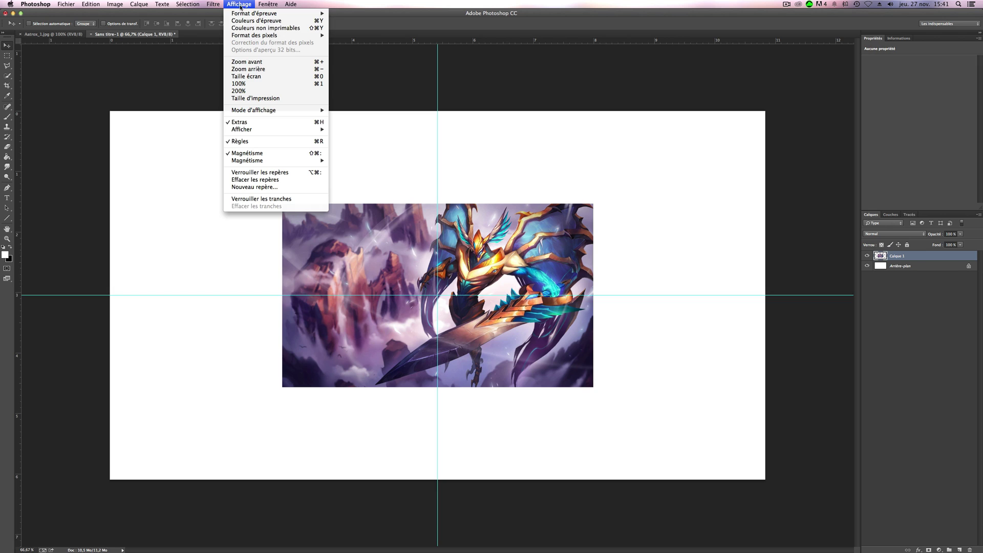
mouse_move(287, 131)
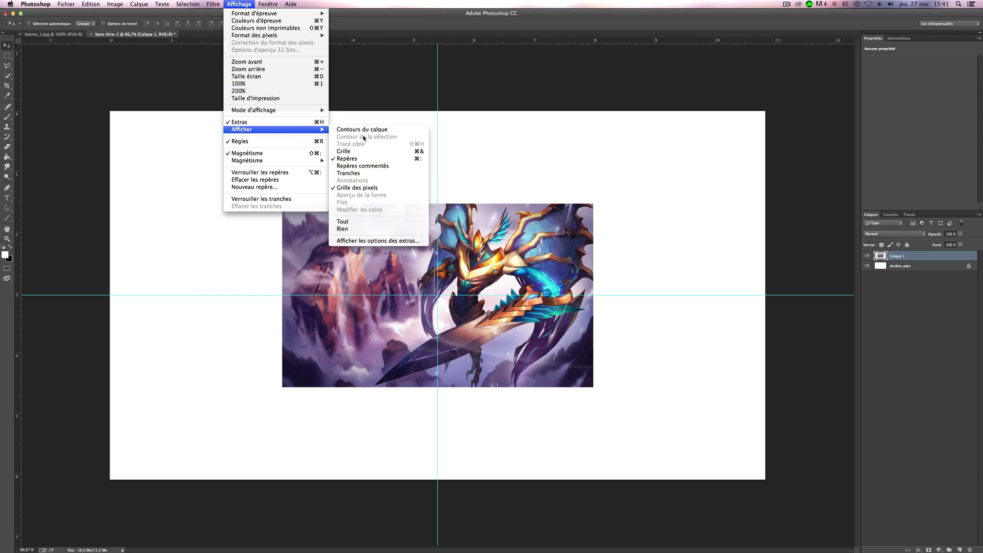
left_click(354, 160)
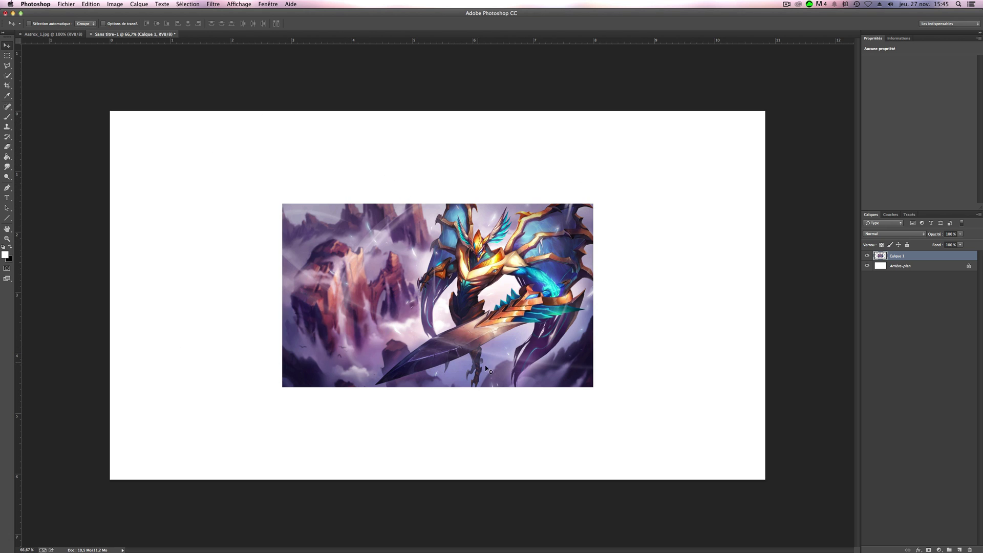
With the Rectangular Marquee, select and delete the top part of the artwork, then deselect.
left_click(8, 56)
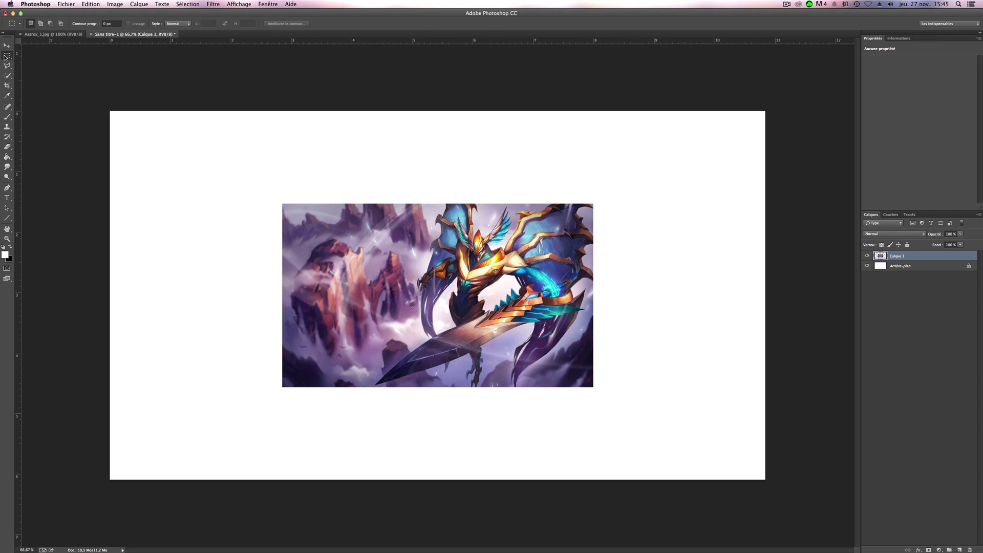
left_click(6, 57)
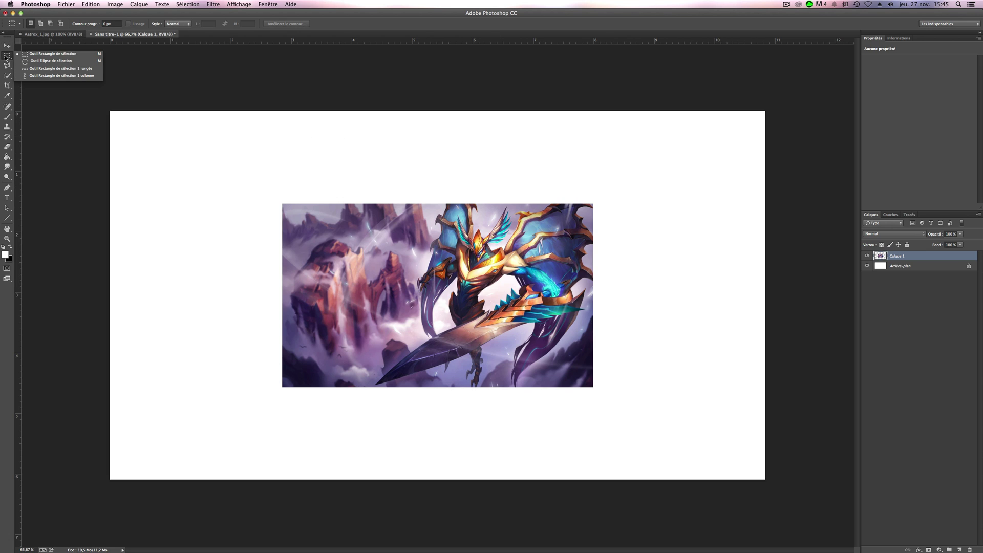
left_click(51, 54)
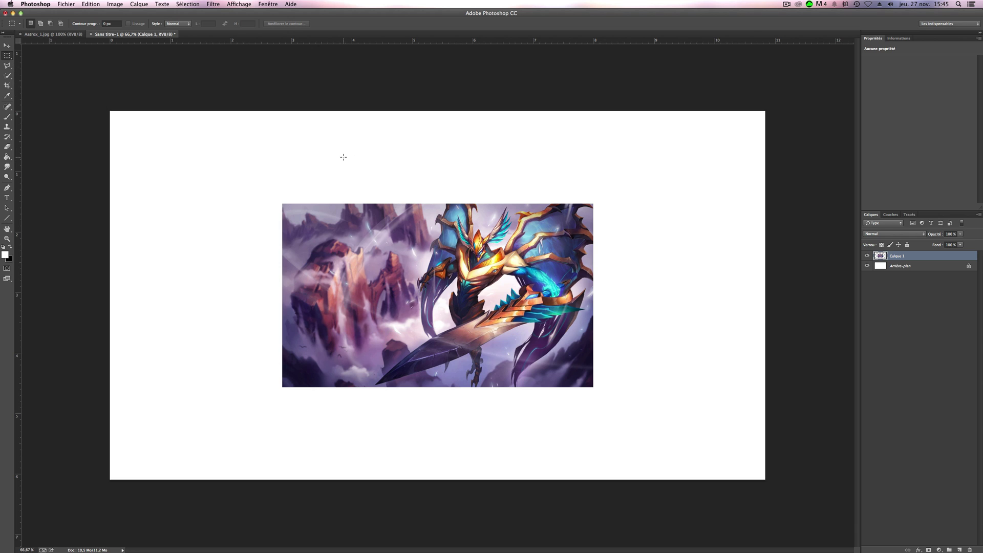
left_click_drag(248, 147, 666, 241)
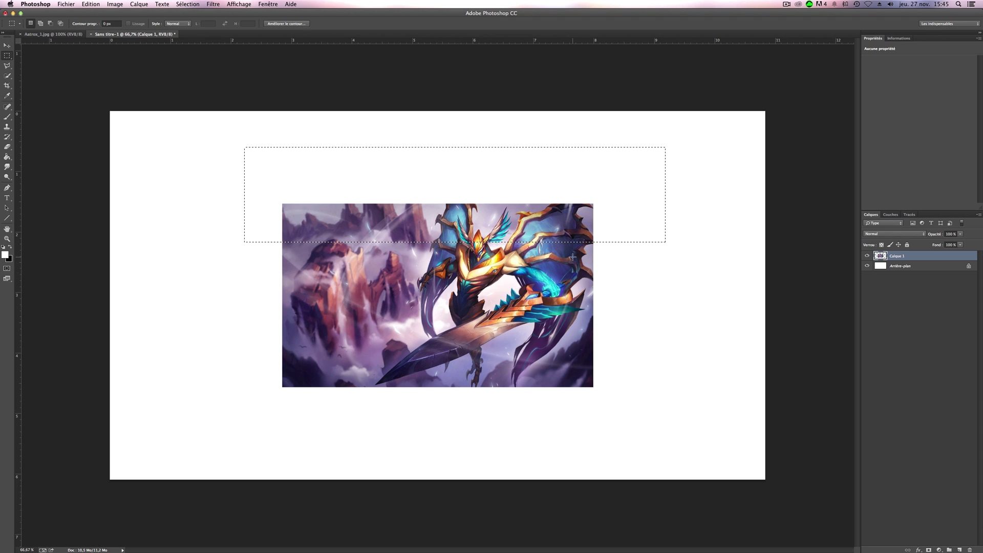
key("Delete")
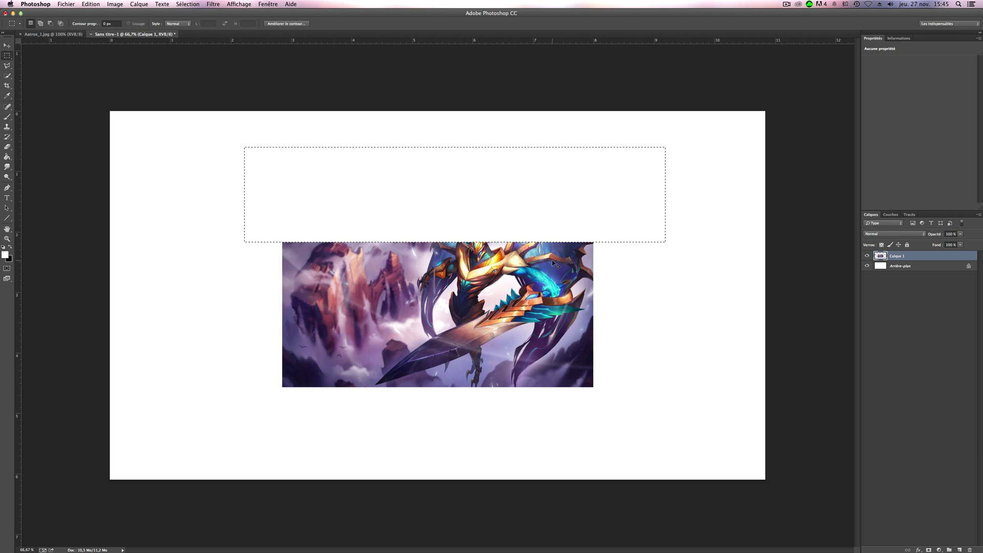
key("super+d")
Select and delete the bottom part of the artwork, then deselect.
left_click_drag(251, 423, 649, 355)
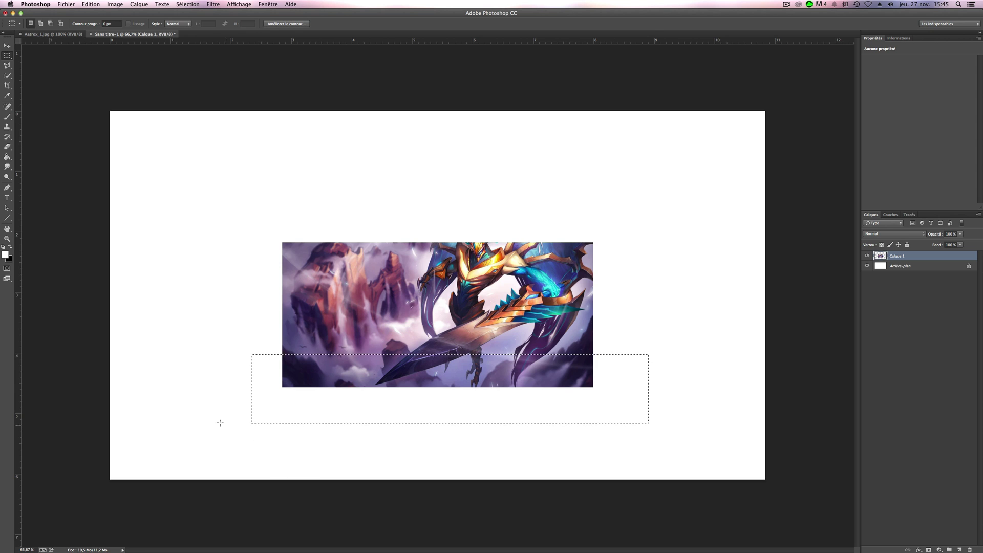
left_click_drag(230, 432, 647, 341)
key("BackSpace")
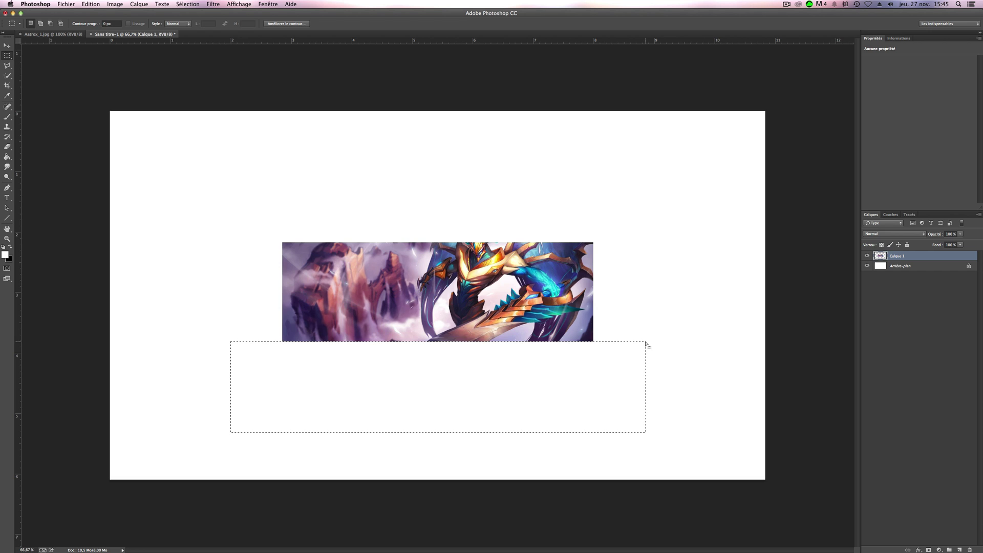
key("super+d")
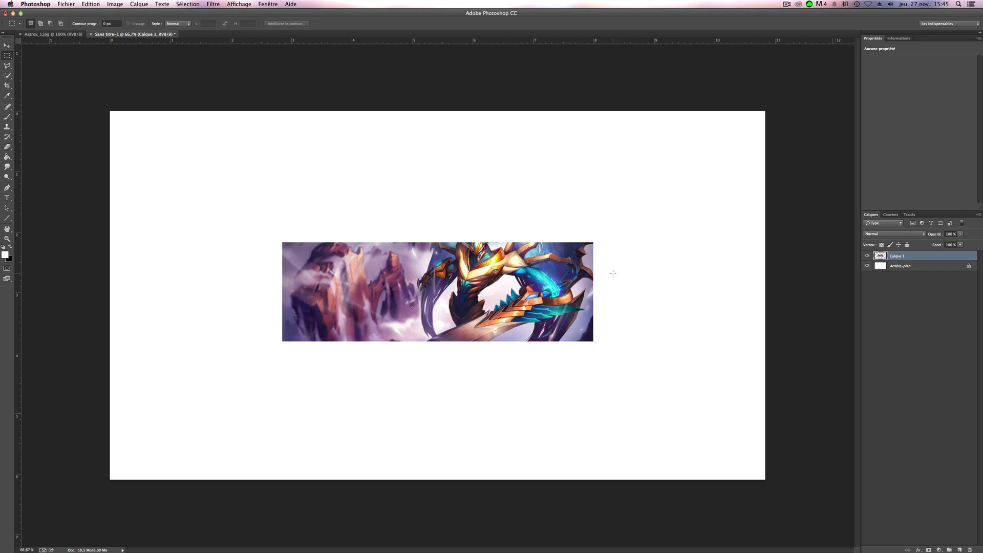
Open Aatrox_render.png and drag the render into Sans titre-1 as new layer Calque 2.
key("F11")
left_click_drag(32, 310, 980, 260)
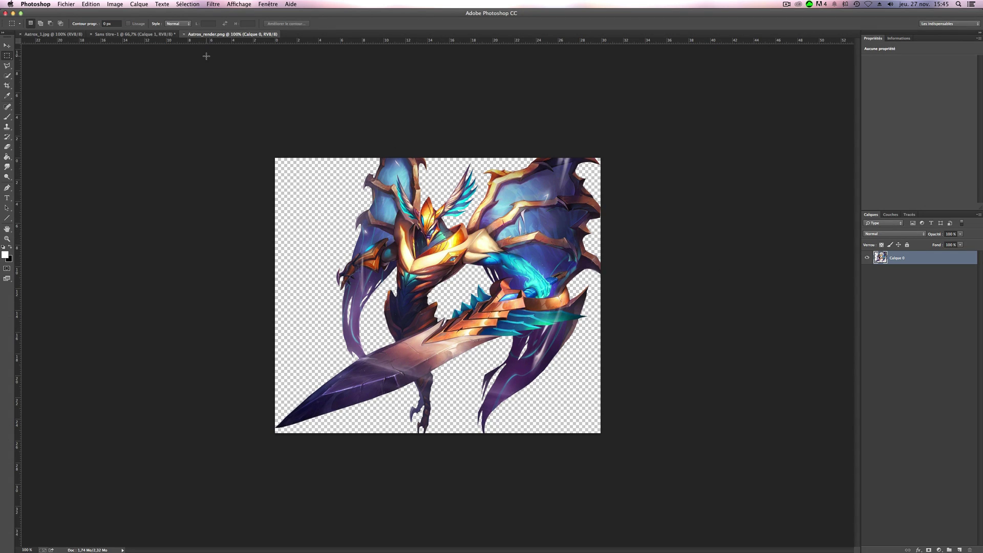
key("v")
left_click_drag(401, 207, 127, 35)
mouse_move(471, 270)
left_mouse_down()
mouse_move(479, 288)
mouse_move(467, 287)
mouse_move(469, 273)
left_mouse_up()
Zoom out to about 79% so the whole canvas is visible.
key("z")
key("v")
key("z")
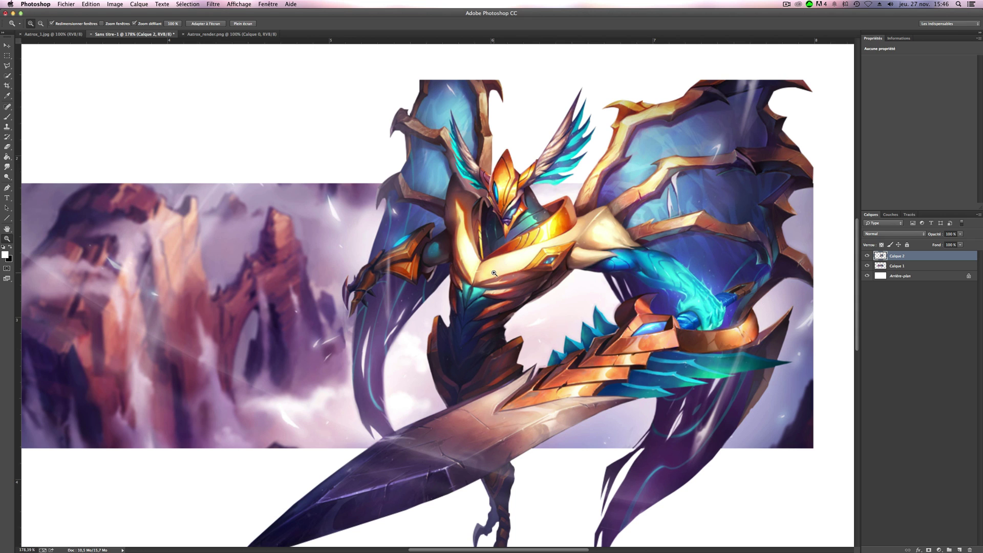
left_click_drag(505, 275, 481, 276)
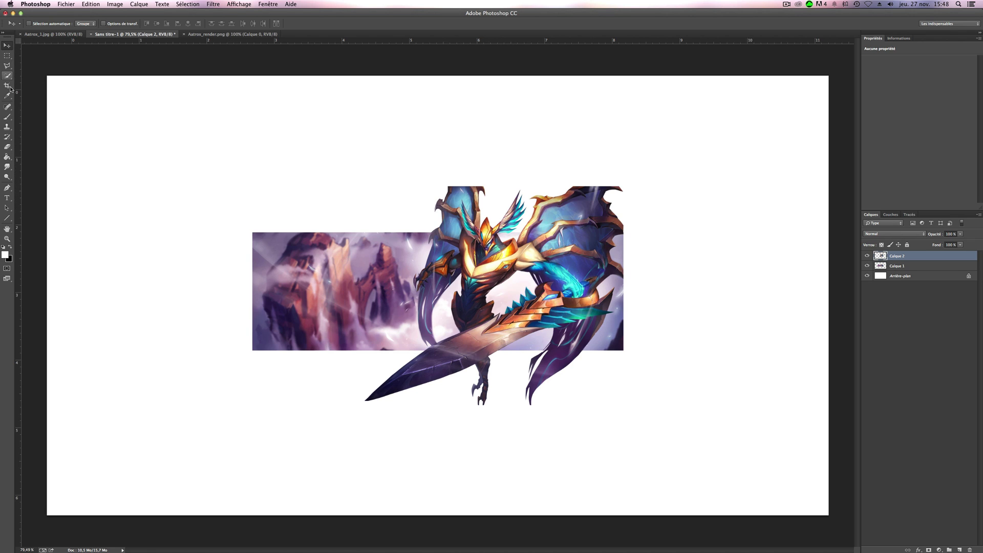
Choose the Eraser and set a soft brush of 177 px in the brush settings panel.
left_click(6, 148)
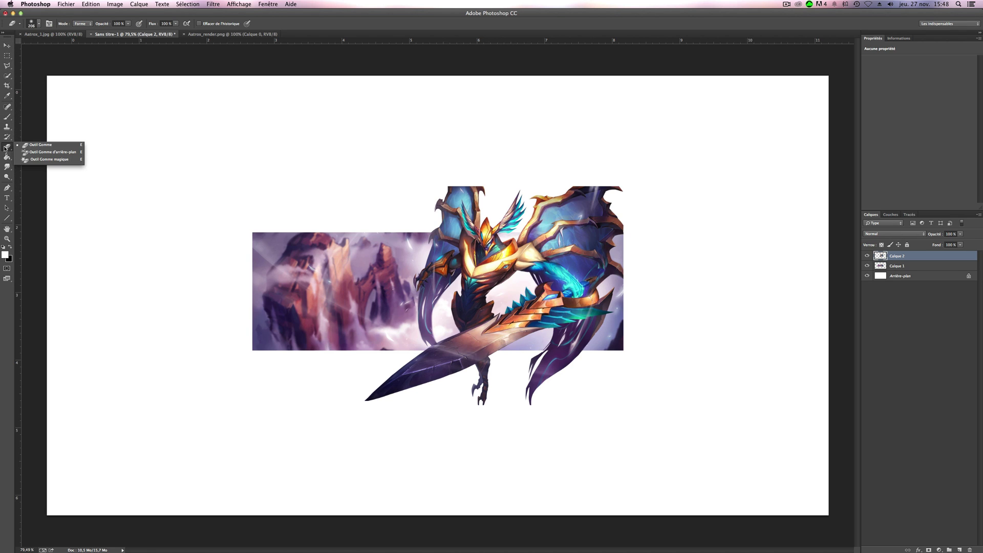
left_click(5, 148)
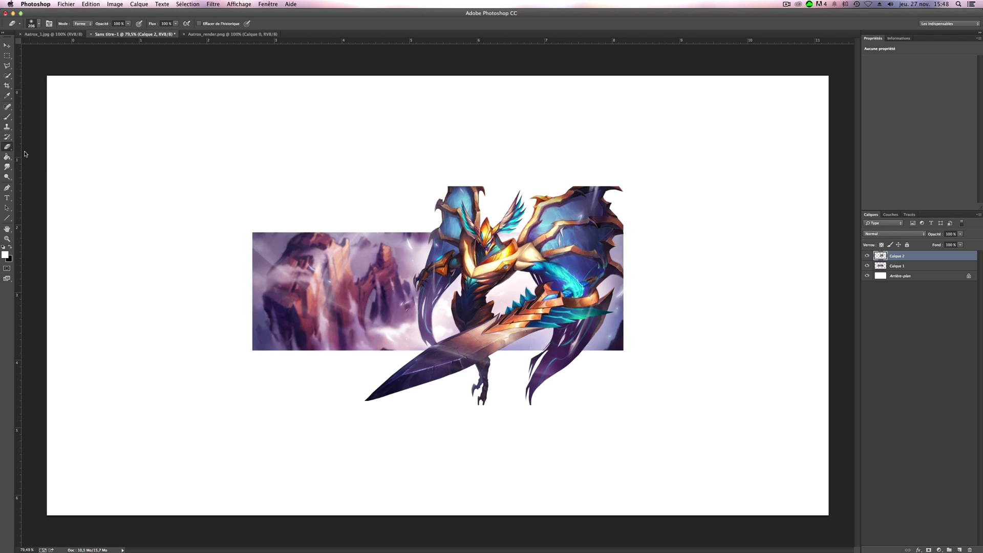
left_click(268, 5)
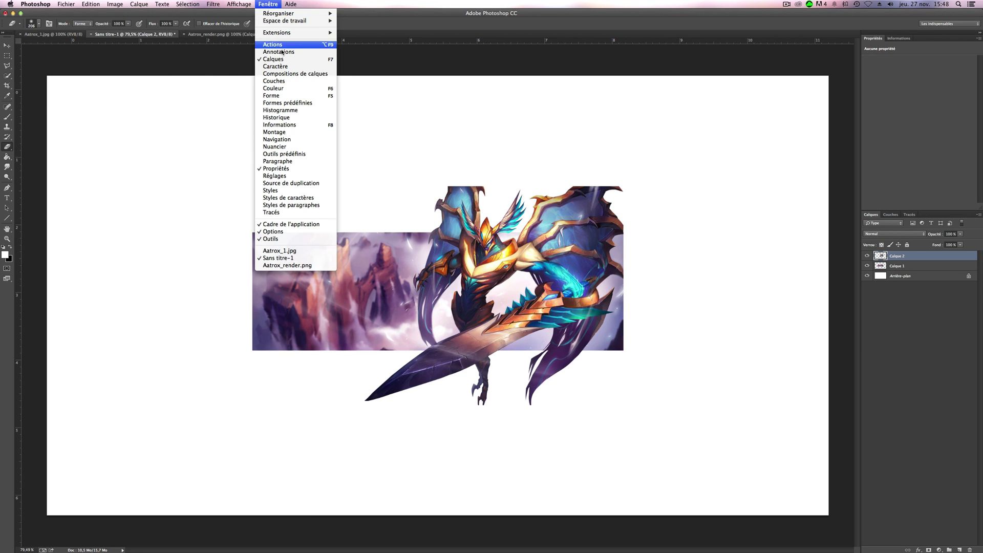
left_click(285, 96)
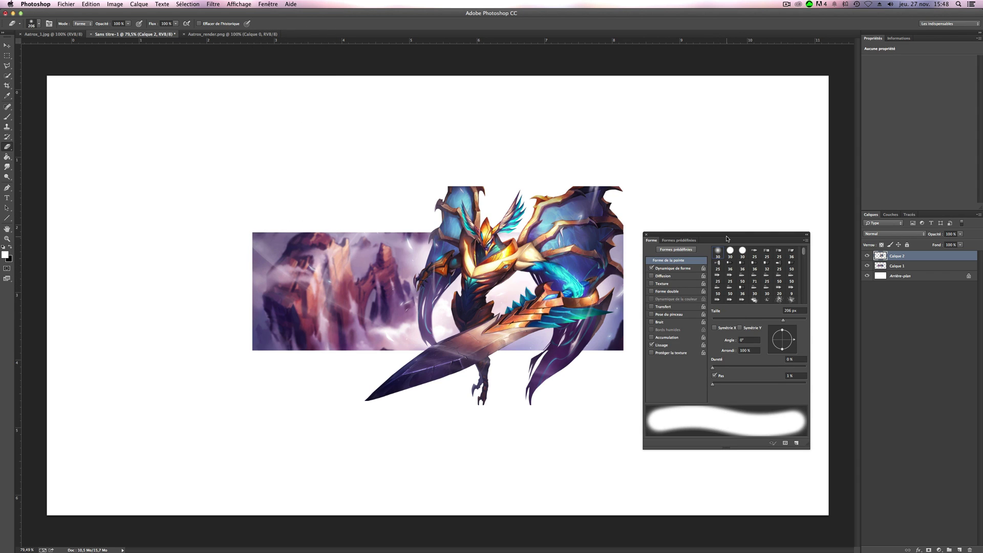
left_click_drag(727, 239, 736, 165)
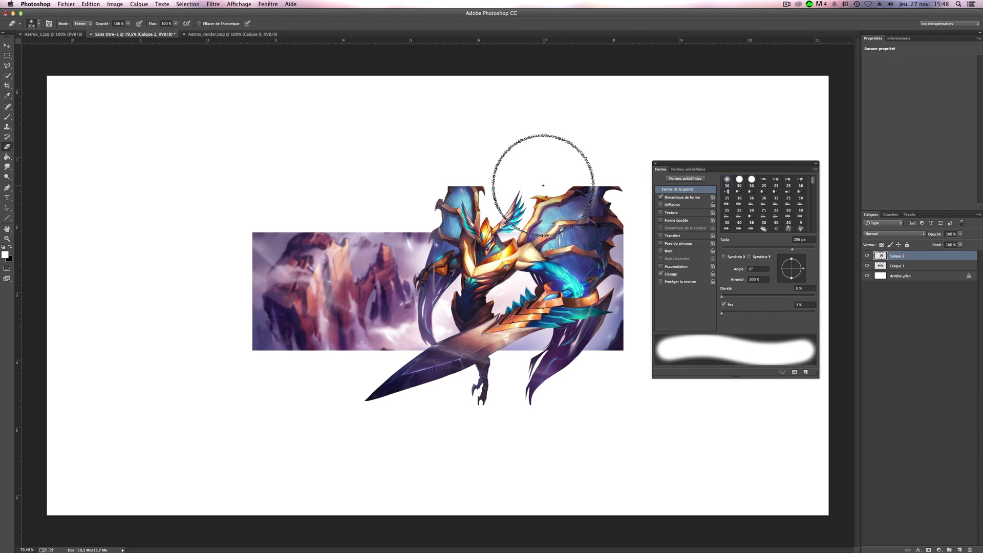
left_click_drag(792, 249, 784, 248)
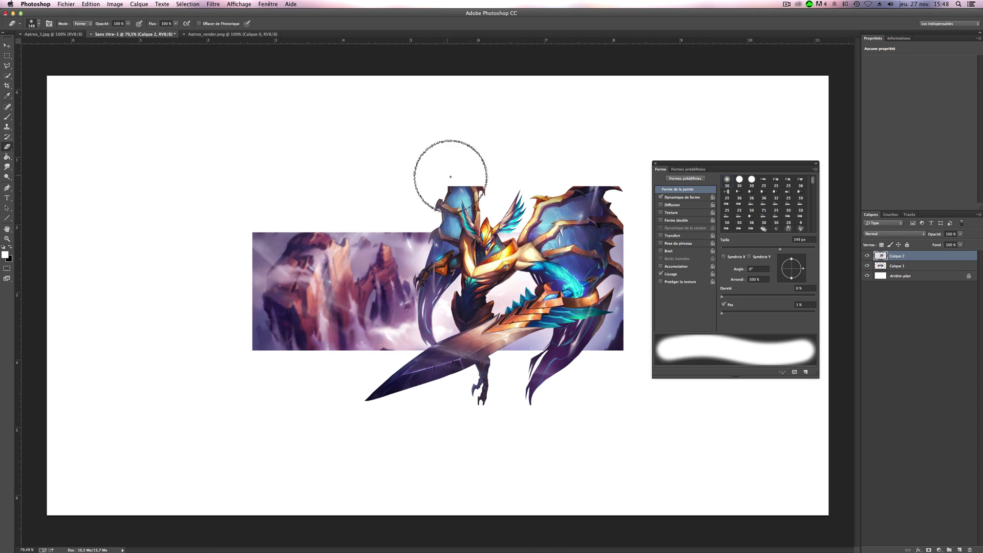
Enlarge the eraser to about 208 px and fade out the top edges of the head and right wing.
key("F5")
key("bracketright")
key("bracketright")
key("bracketright")
key("bracketright")
key("bracketright")
key("bracketright")
left_click_drag(457, 127, 467, 147)
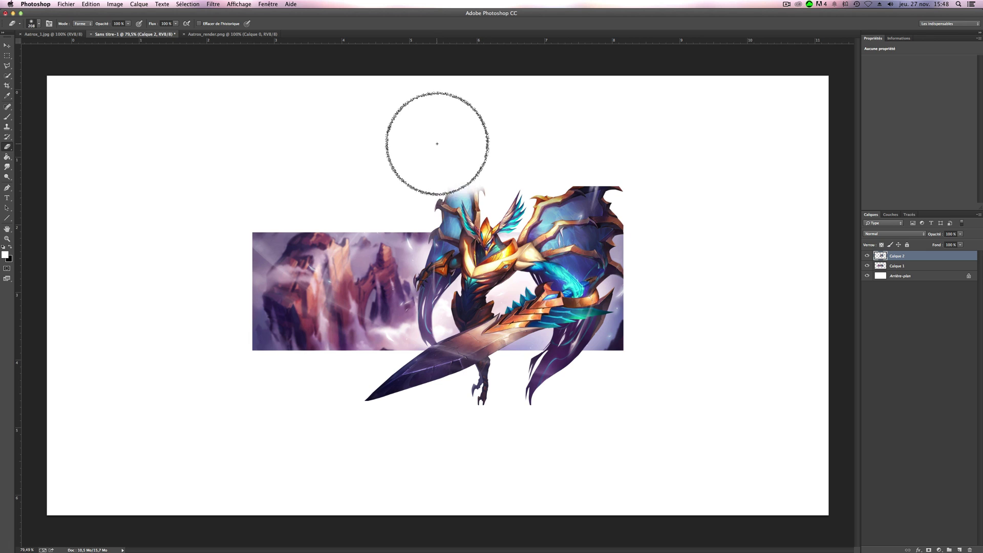
mouse_move(610, 136)
left_mouse_down()
mouse_move(583, 153)
mouse_move(635, 168)
left_mouse_up()
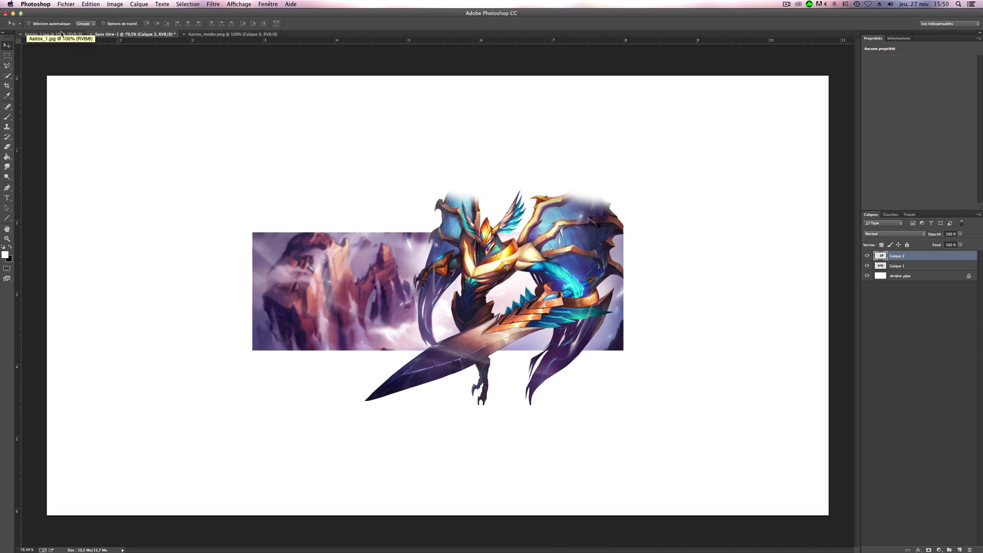
Drag the Aatrox_1.jpg artwork into Sans titre-1 as Calque 3 and align it over the banner strip.
left_click(61, 34)
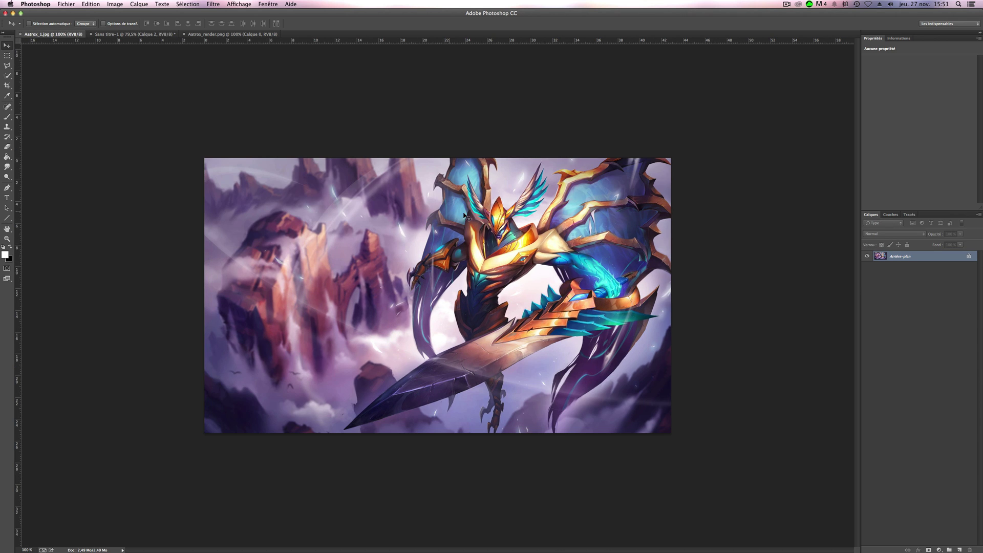
left_click_drag(481, 290, 389, 226)
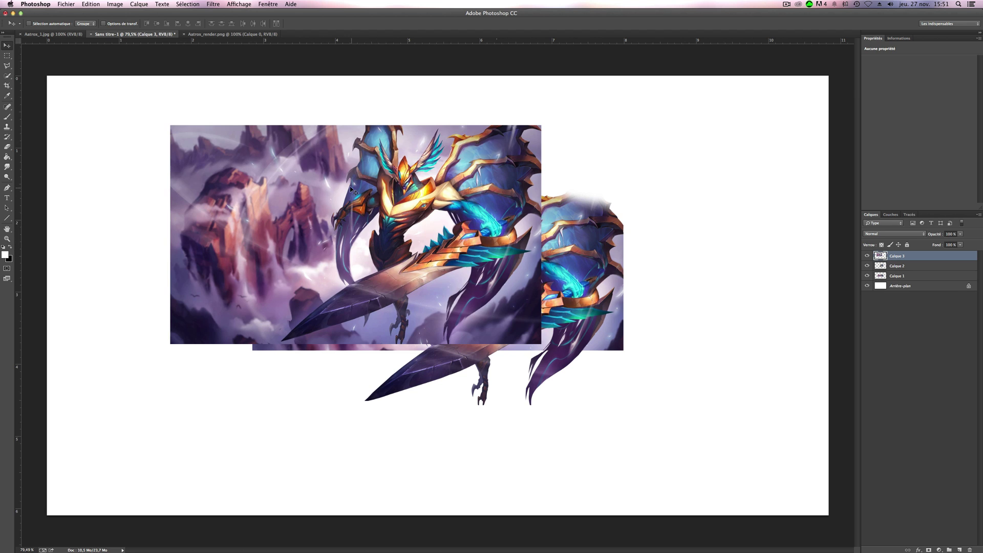
left_click_drag(332, 183, 415, 244)
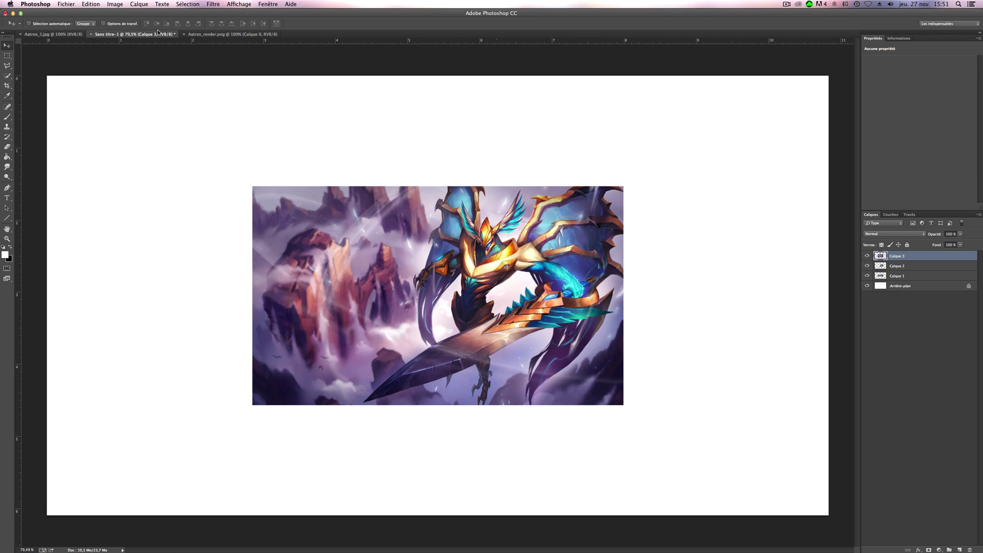
Scale the Calque 3 artwork up to fill the canvas and move it below Calque 1.
left_click(94, 4)
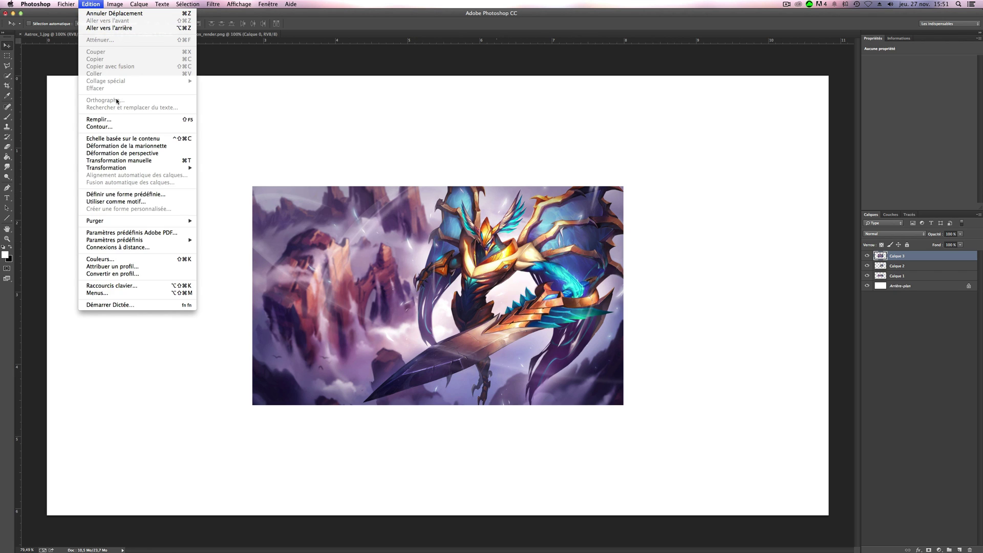
left_click(133, 160)
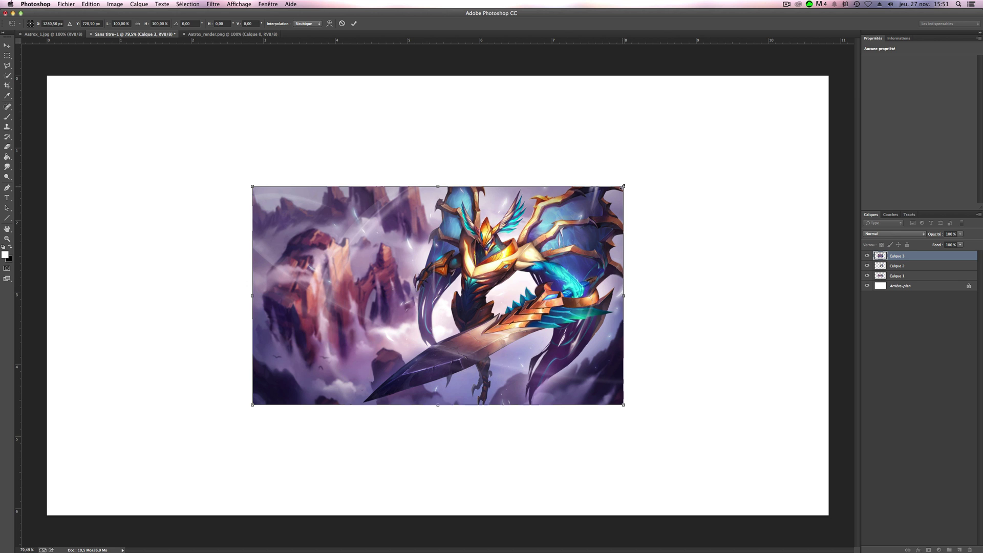
left_click_drag(623, 186, 849, 95)
key("Return")
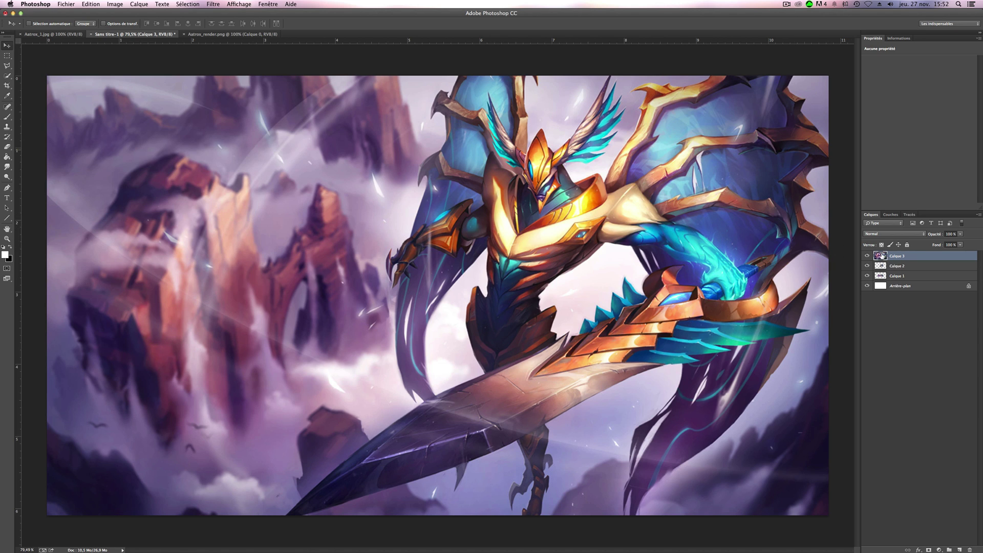
left_click_drag(882, 256, 892, 282)
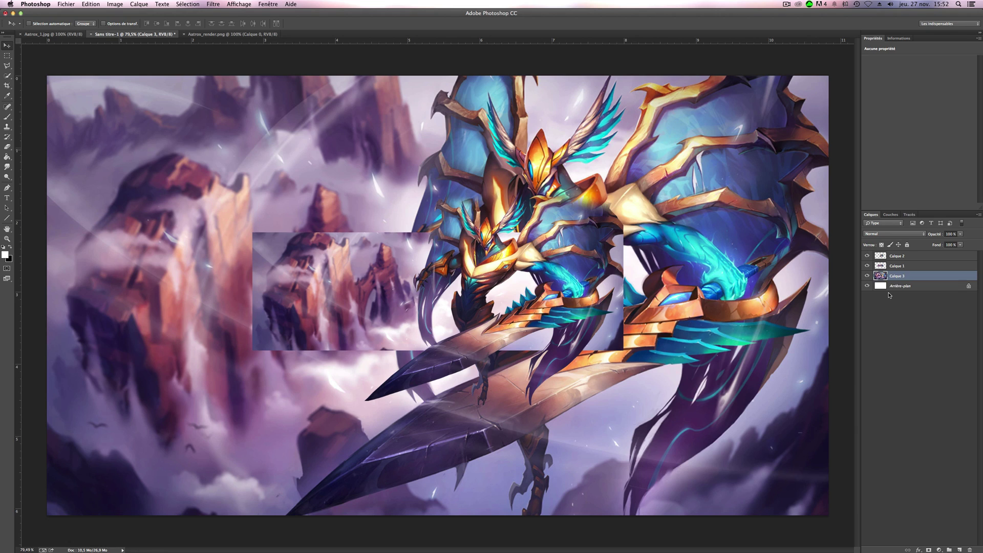
Apply a Flou gaussien with a 20-pixel radius to the Calque 3 backdrop.
left_click(211, 7)
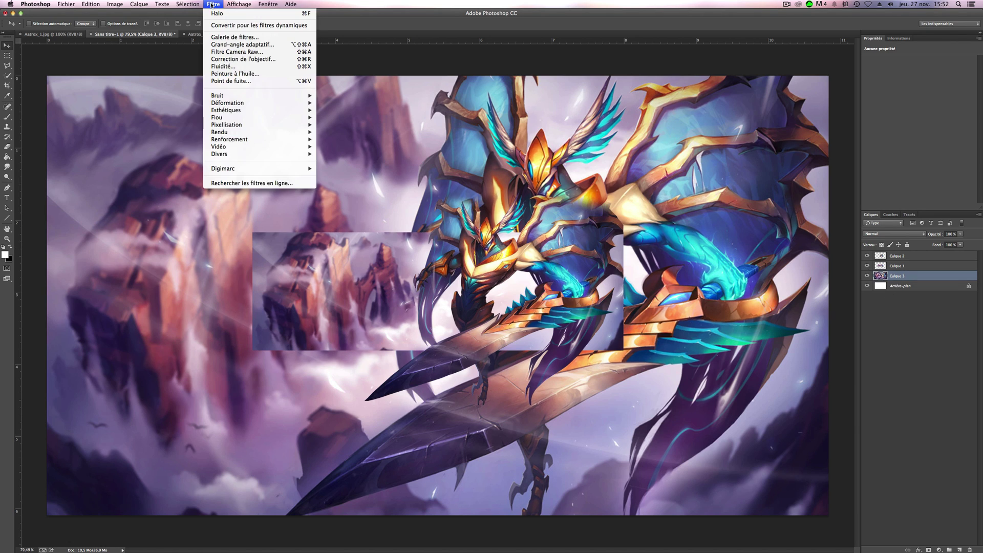
mouse_move(238, 119)
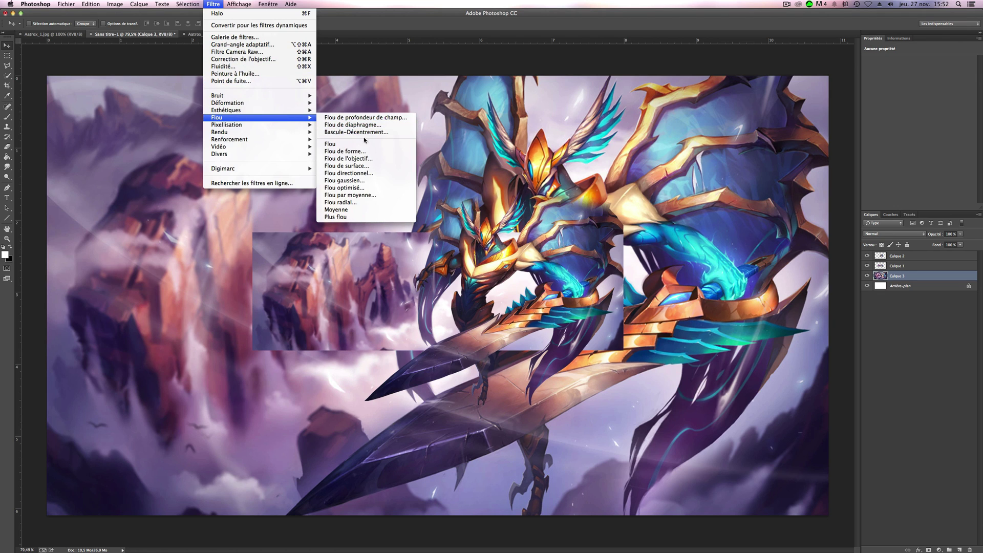
left_click(372, 181)
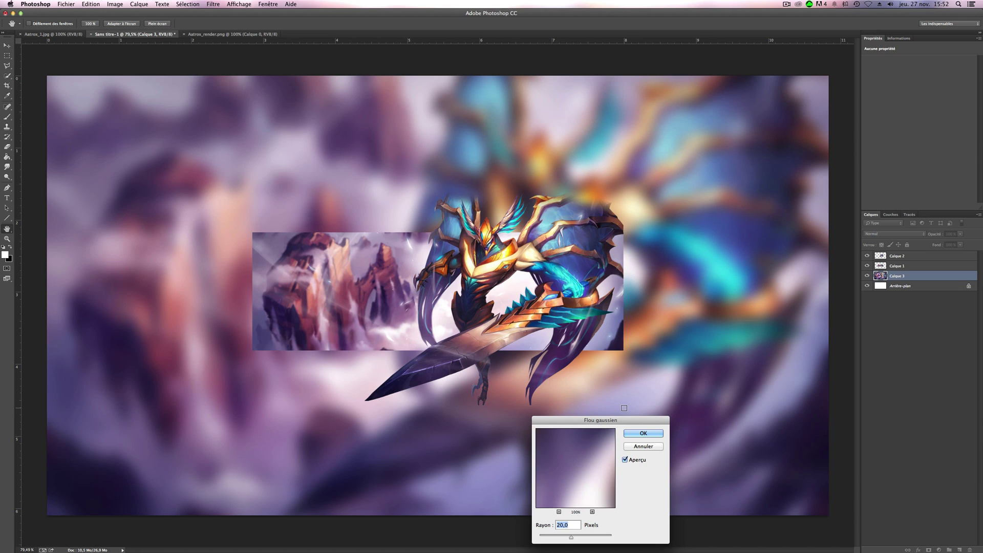
left_click_drag(633, 420, 782, 313)
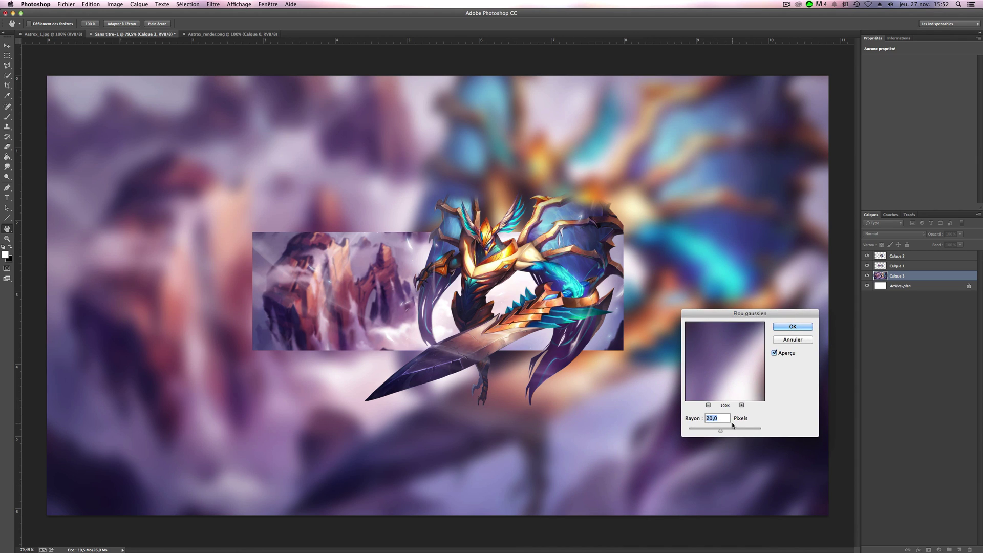
left_click(793, 326)
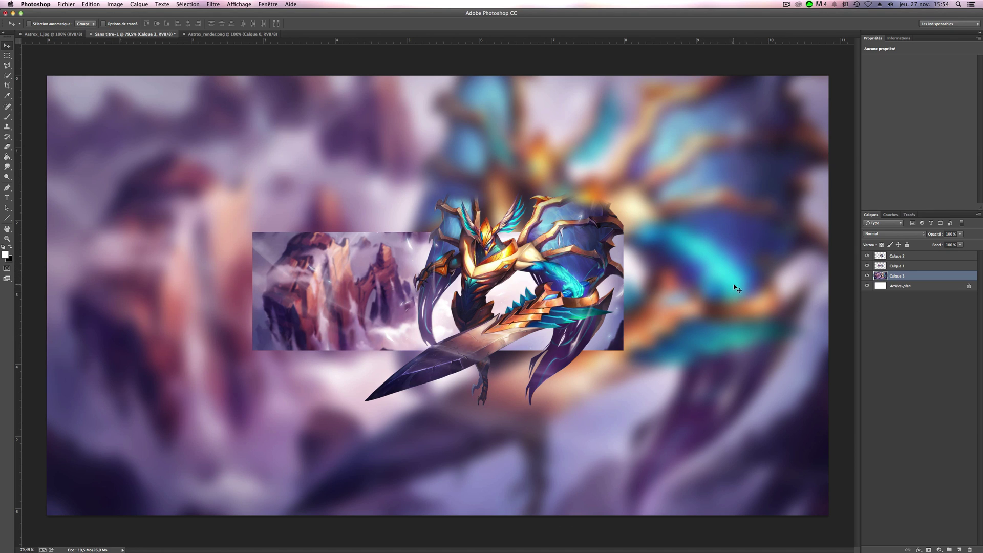
Add a 1 px black Contour stroke to Calque 1 through Options de fusion.
left_click(888, 266)
left_click(867, 266)
left_click(867, 266)
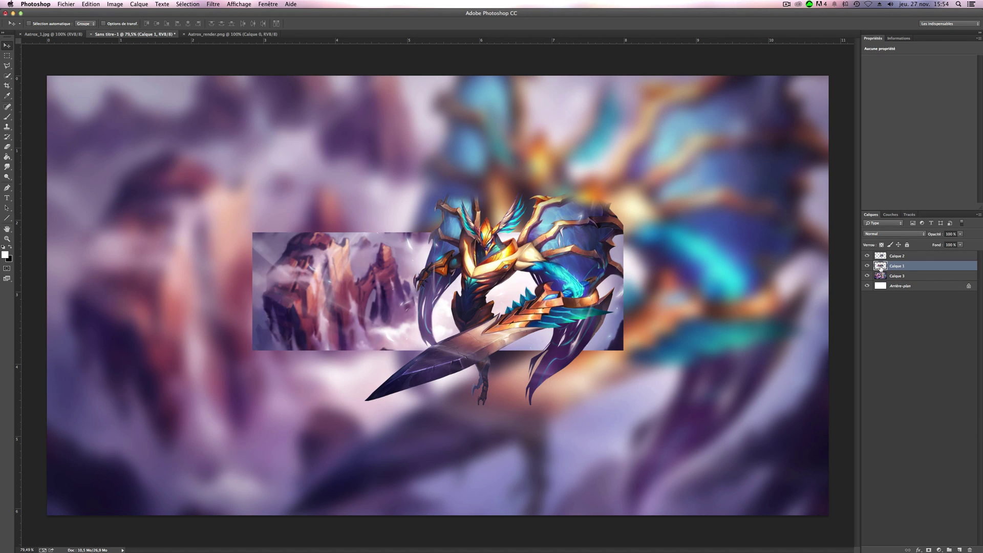
right_click(881, 266)
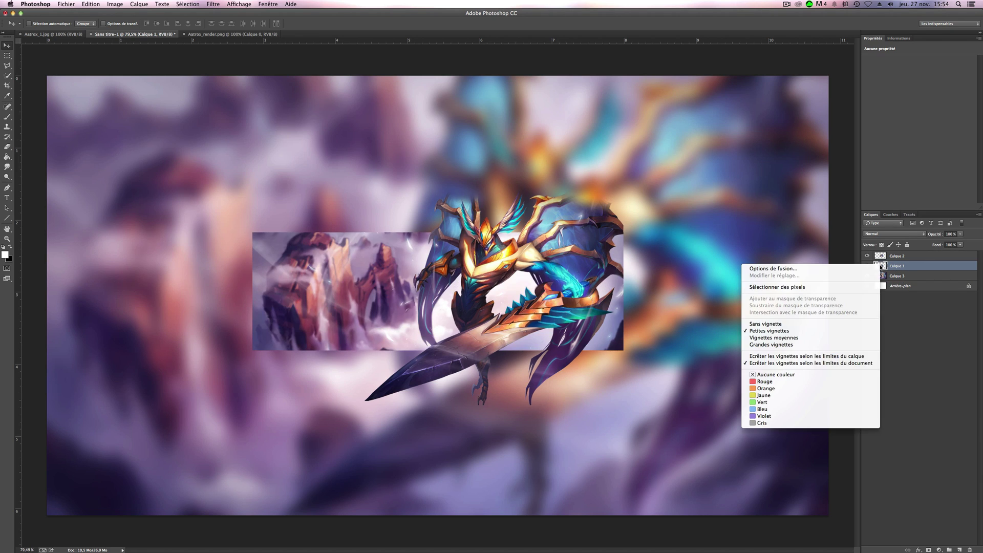
left_click(802, 268)
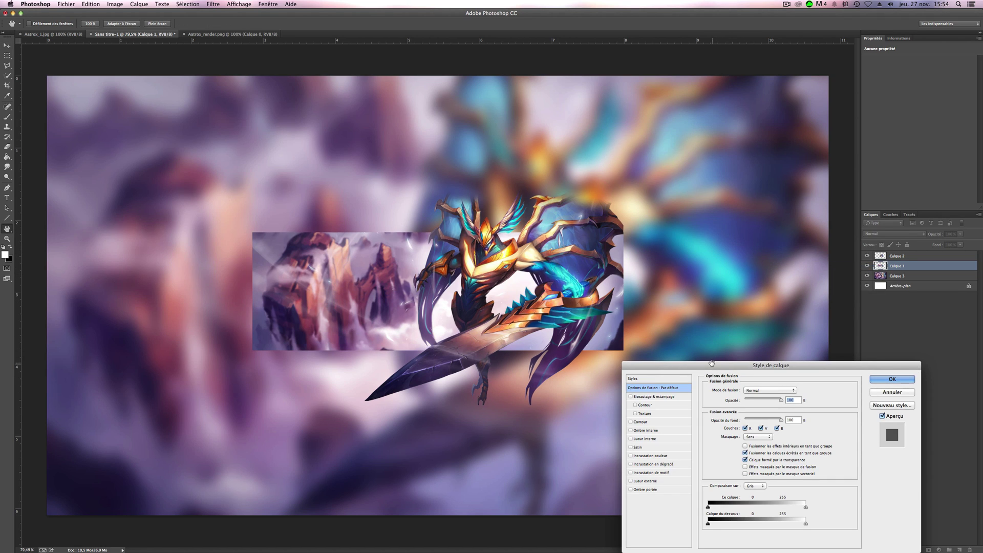
left_click_drag(712, 364, 731, 260)
left_click(651, 318)
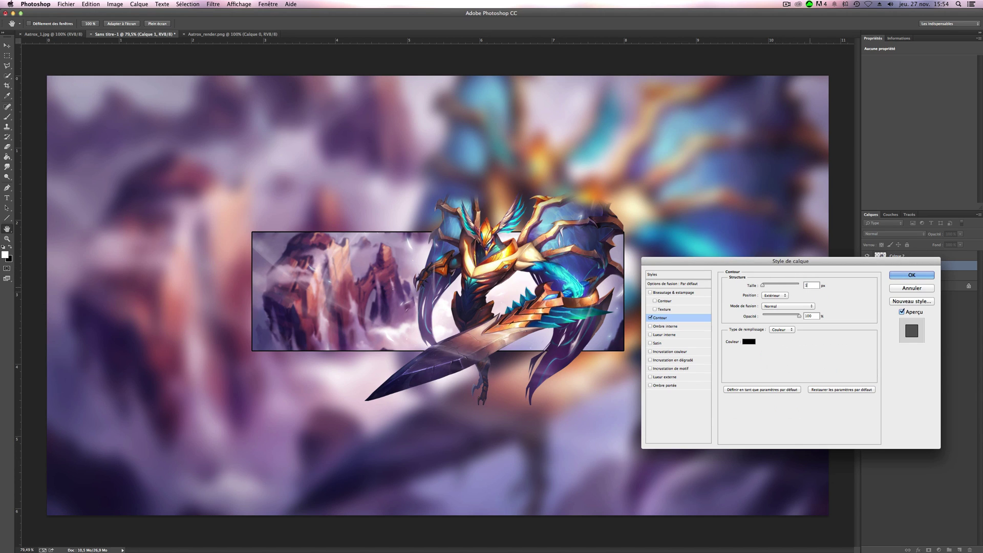
type("1")
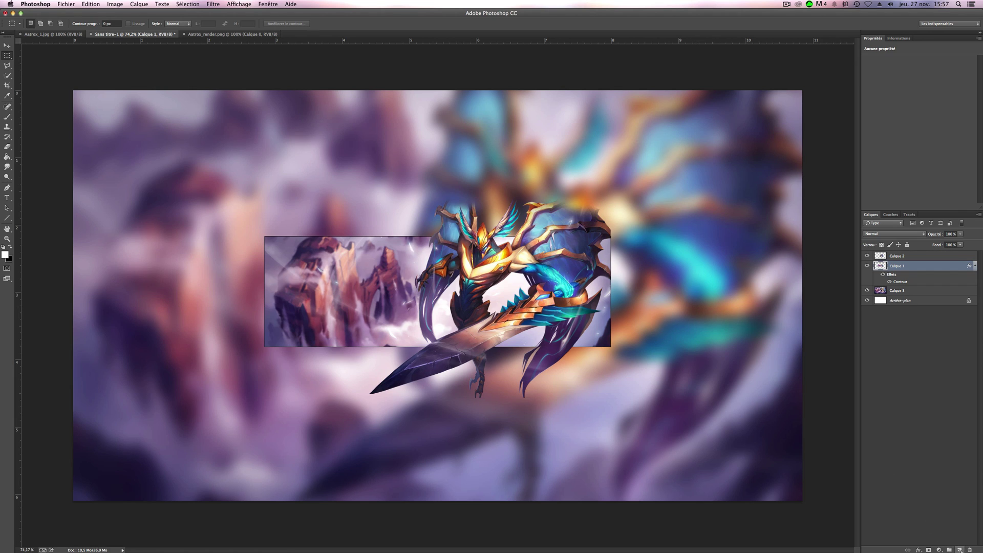
On a new layer, stroke a 1 px line around a wide rectangular band enclosing the banner.
left_click(960, 549)
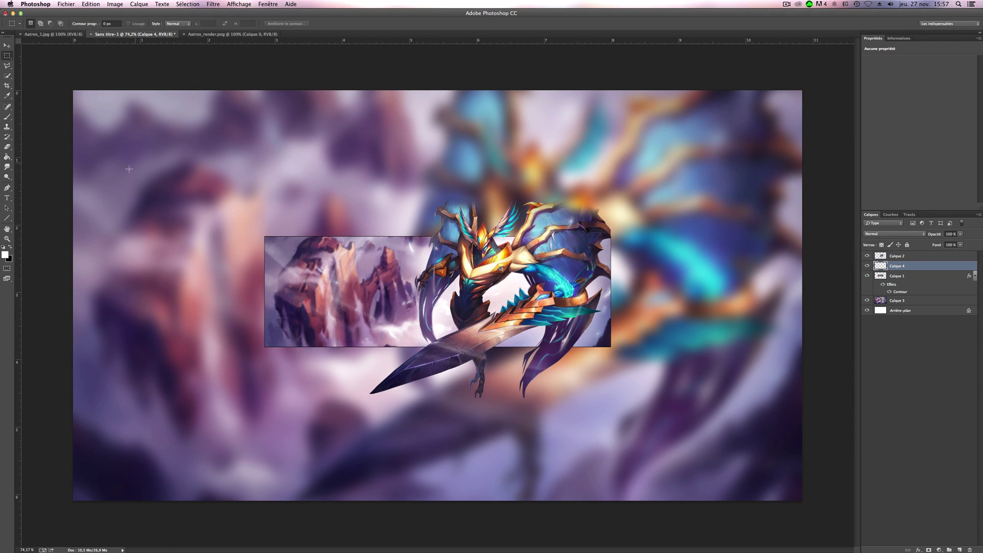
left_click_drag(9, 58, 30, 57)
left_click_drag(50, 227, 836, 351)
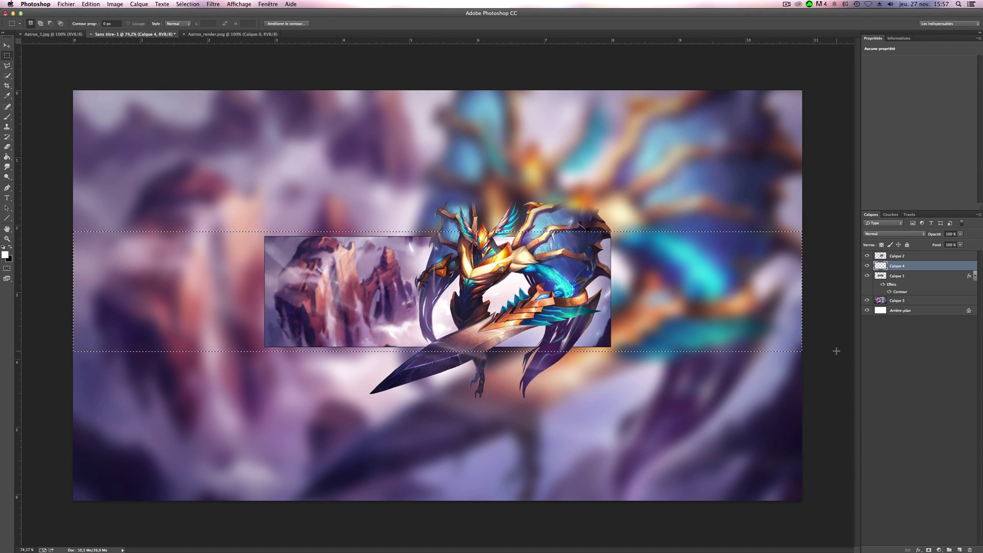
right_click(669, 282)
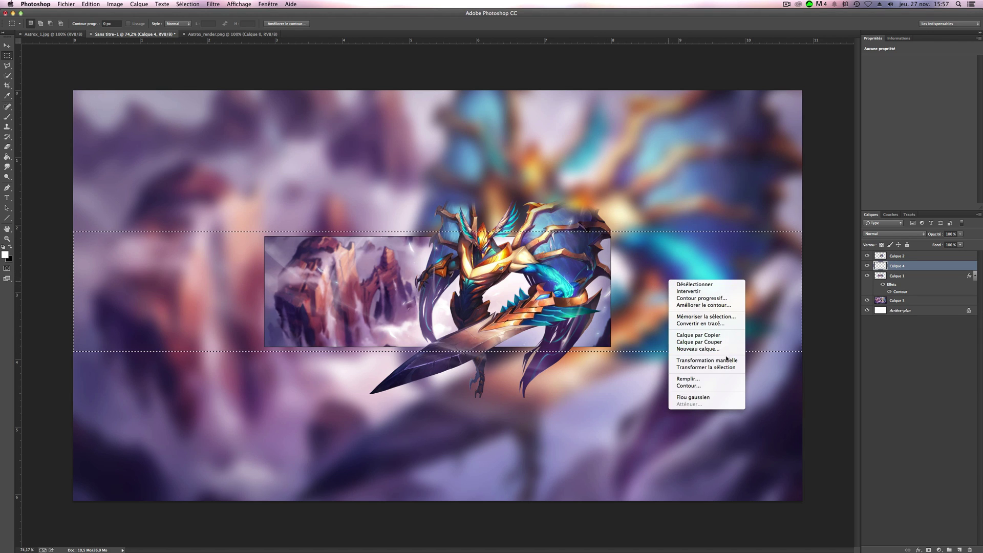
left_click(690, 386)
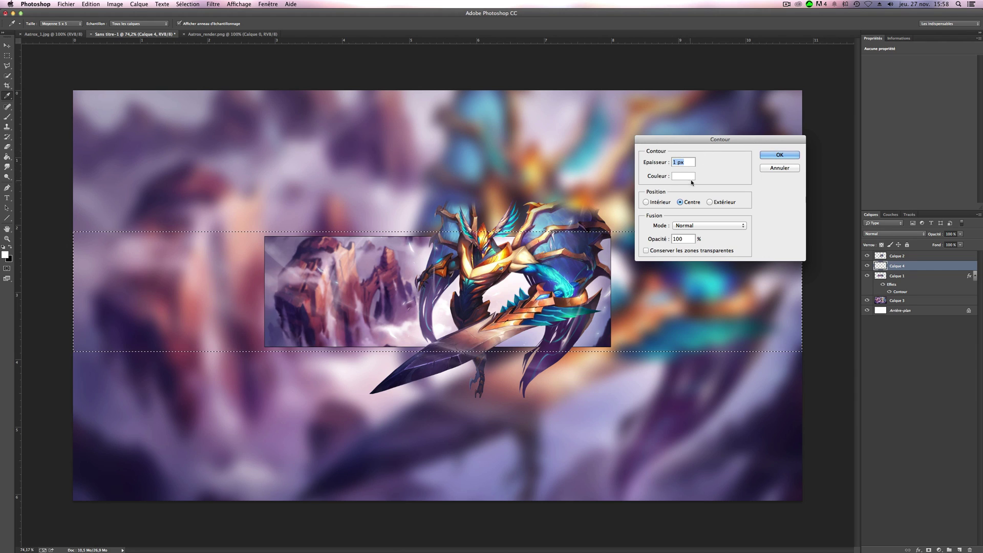
left_click(780, 154)
key("m")
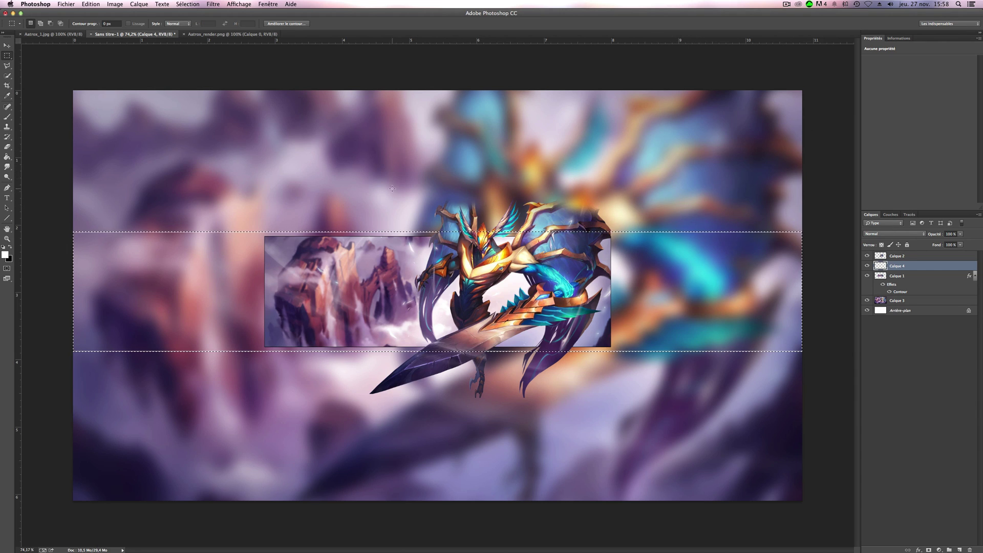
Stretch the line strip to both canvas edges, then deselect.
left_click(90, 4)
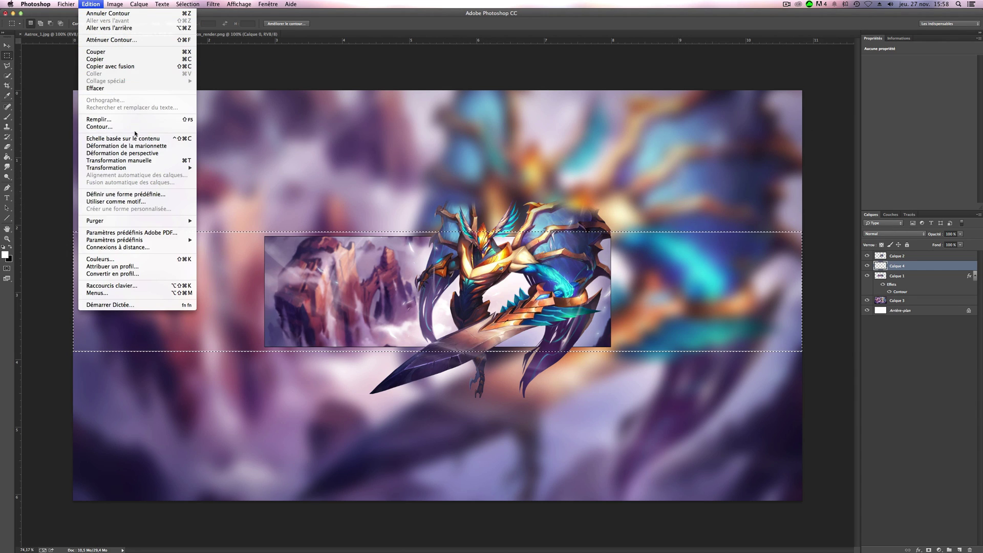
left_click(130, 161)
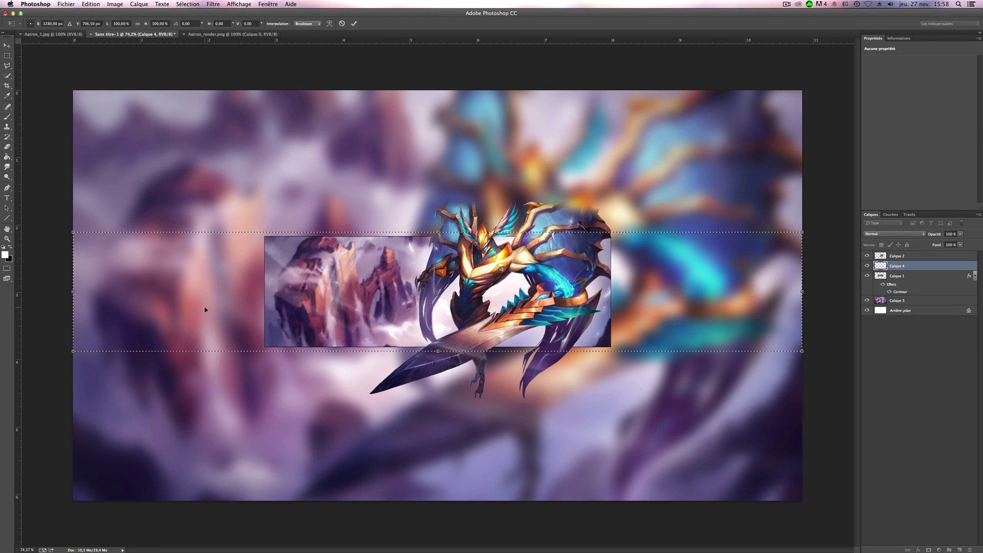
left_click_drag(71, 291, 66, 291)
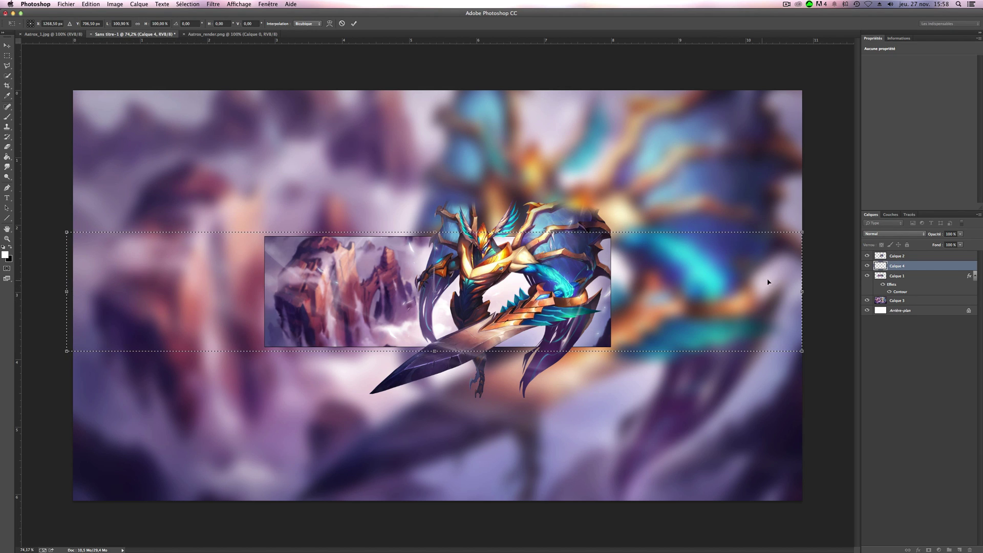
left_click_drag(803, 292, 811, 291)
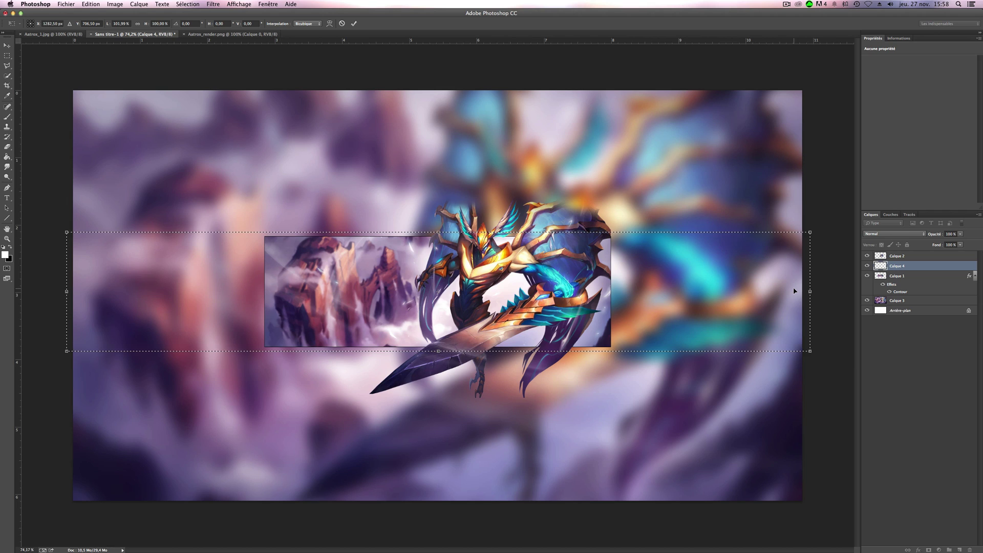
key("Return")
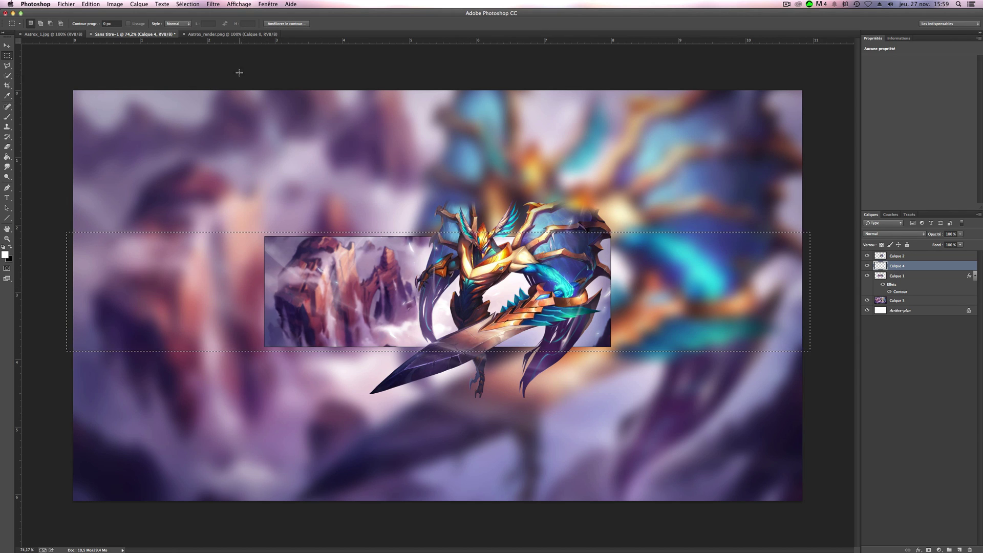
left_click(187, 4)
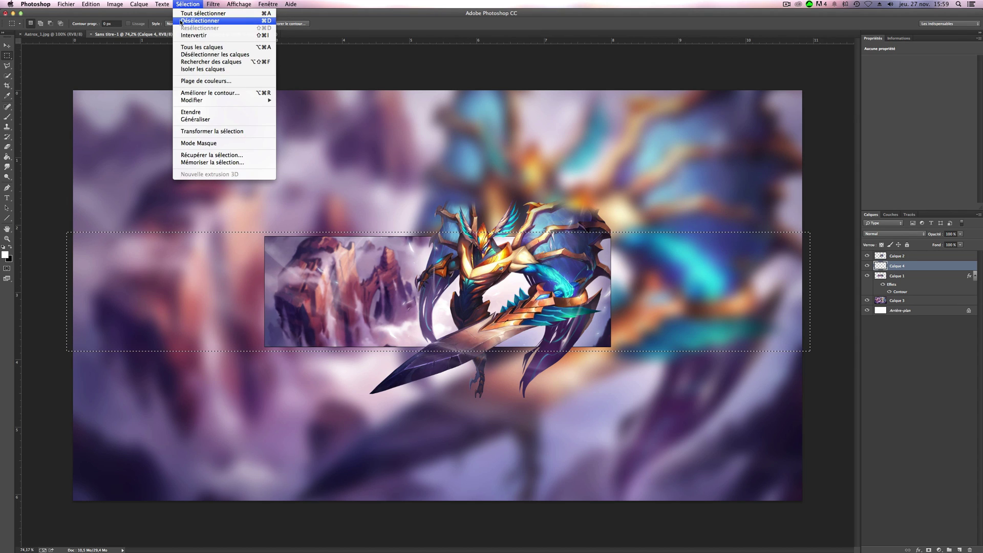
left_click(209, 22)
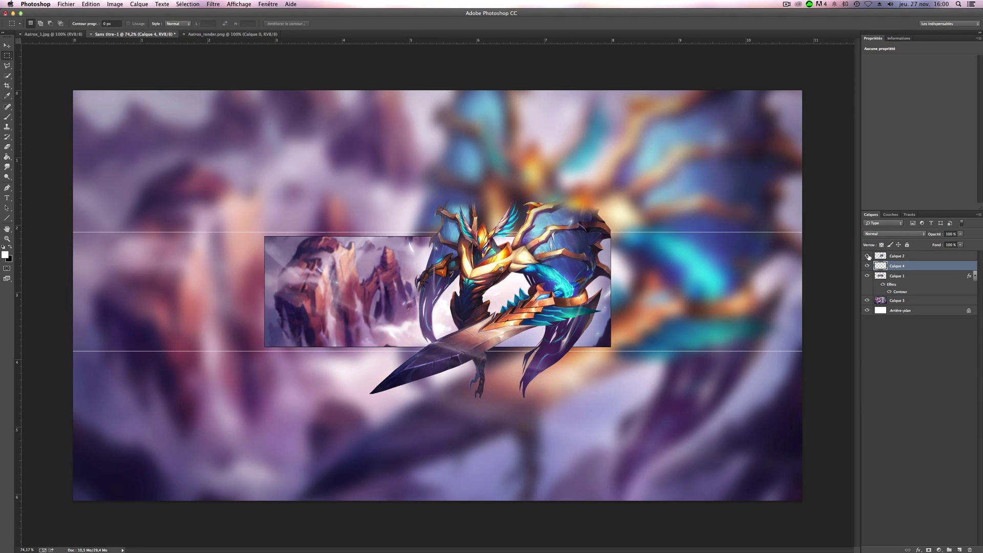
Duplicate the character render layer as Calque 2 copie.
left_click(867, 256)
left_click(867, 256)
left_click(881, 256)
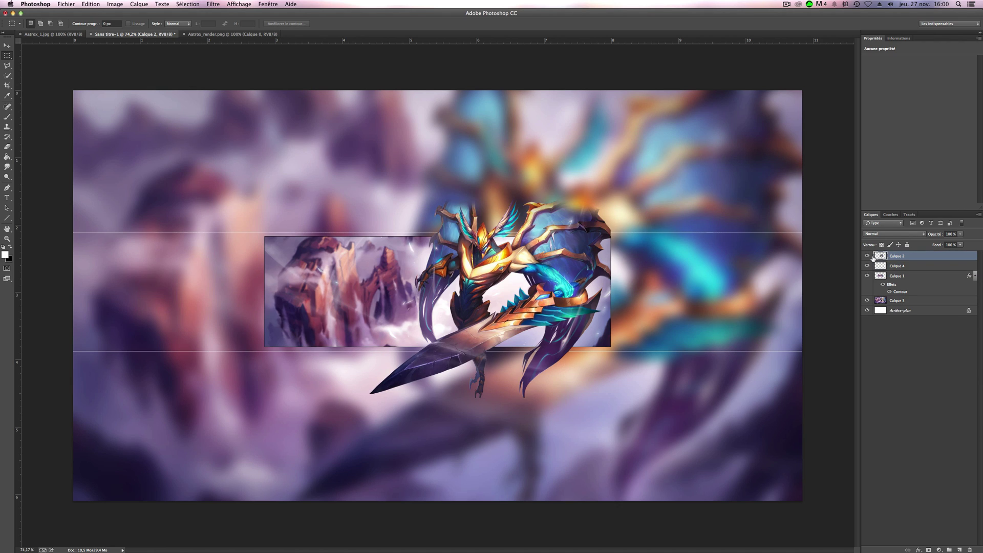
left_click(867, 256)
left_click(867, 256)
left_click(979, 215)
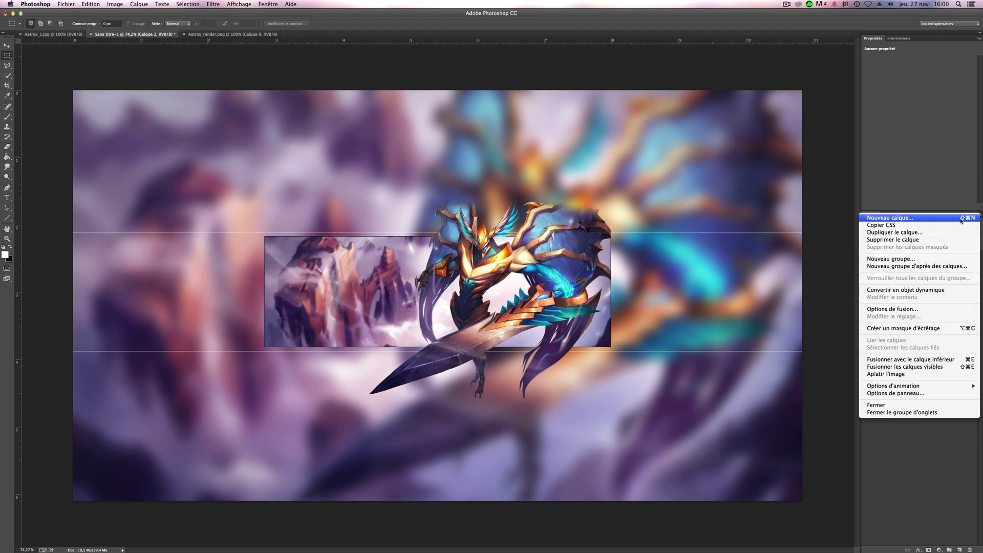
left_click(903, 233)
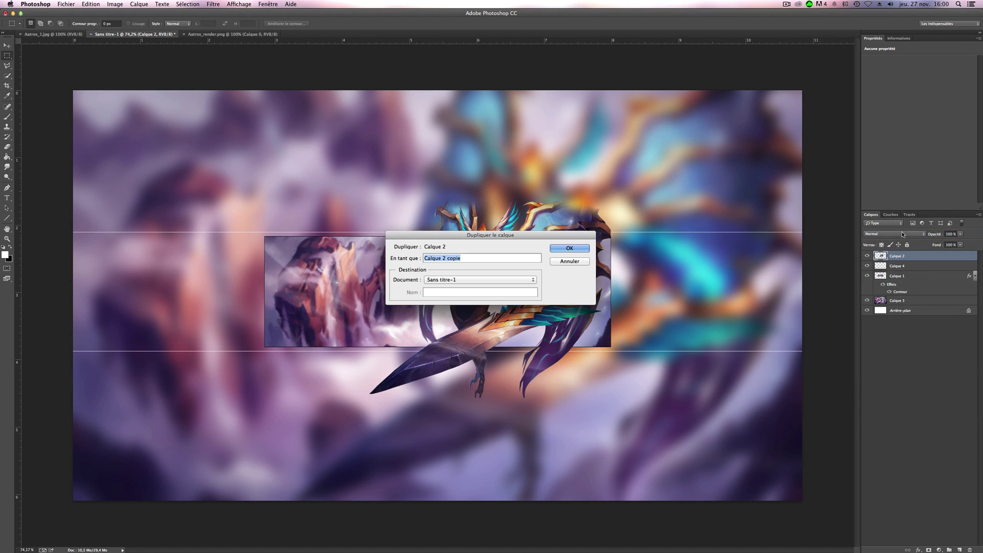
left_click(583, 248)
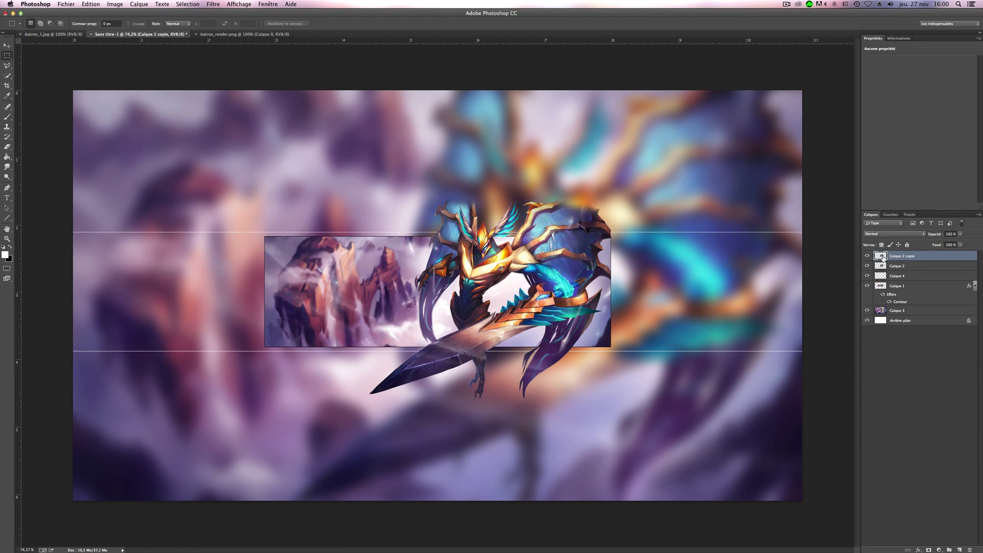
Give Calque 2 copie a pure black Incrustation couleur layer style.
right_click(883, 257)
left_click(857, 261)
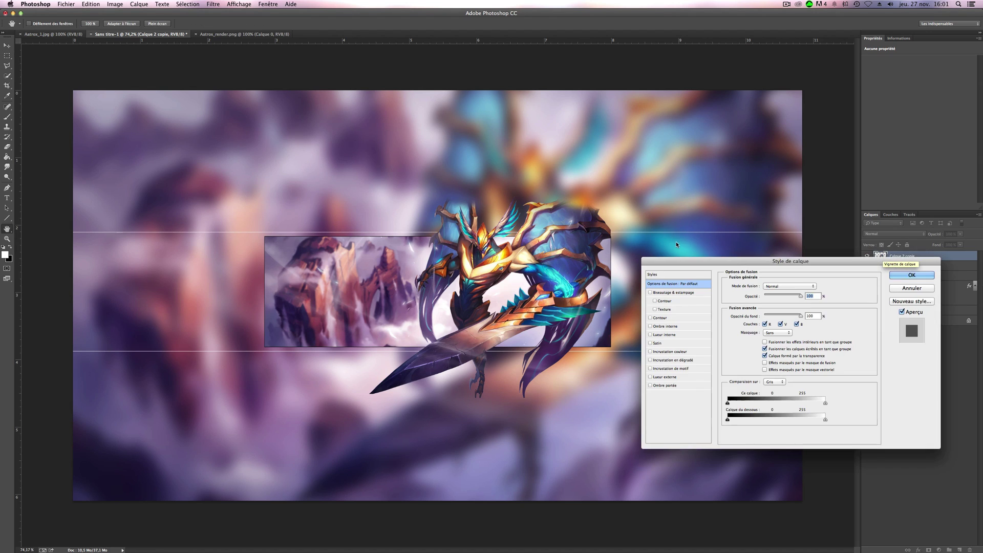
left_click(677, 352)
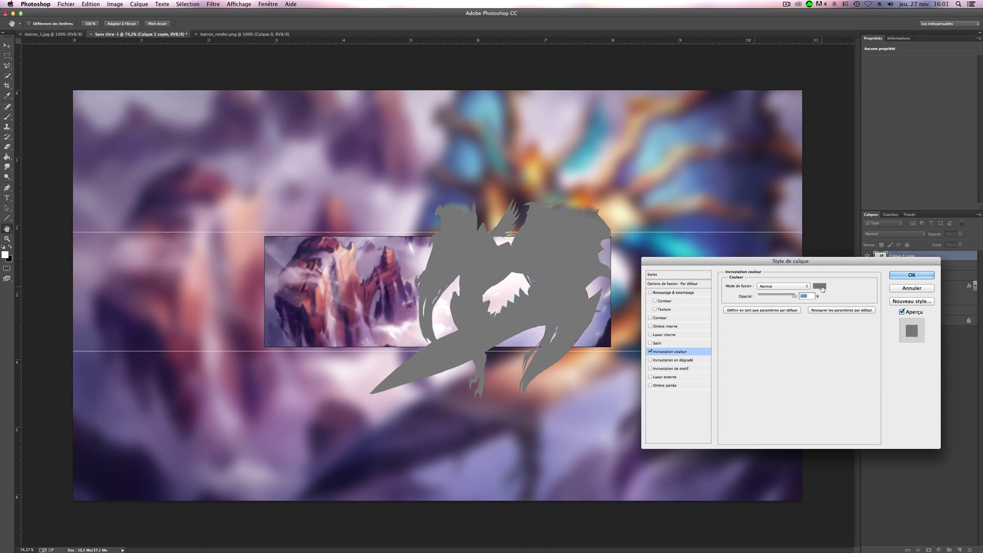
left_click(819, 287)
left_click(718, 473)
left_click_drag(717, 473, 696, 508)
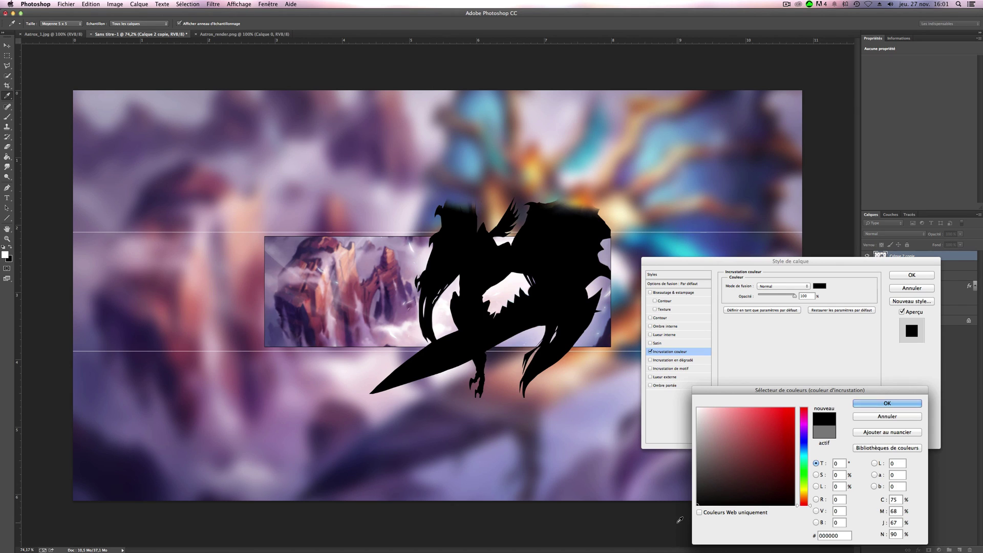
key("Return")
key("Return")
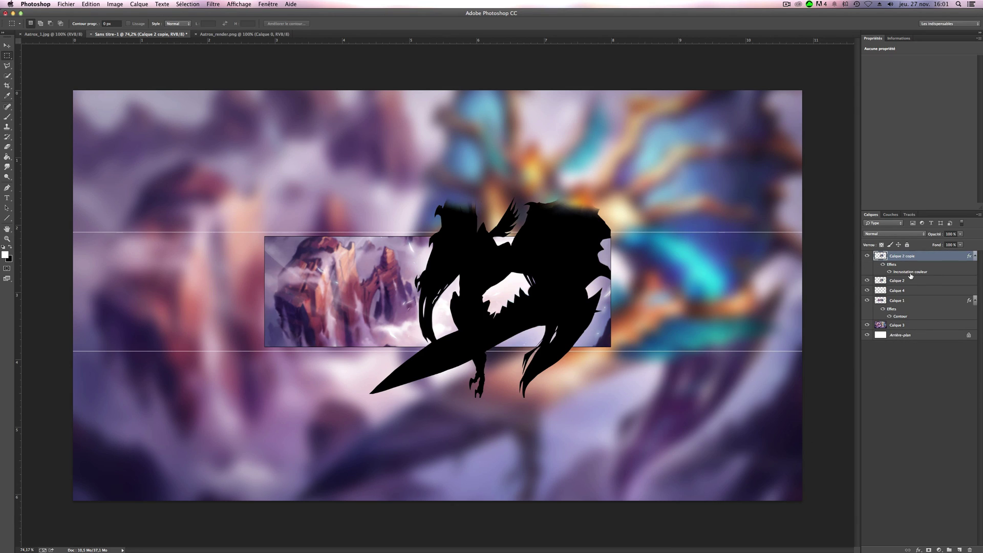
Set the shadow copy's layer opacity to 40%.
left_click(950, 233)
type("40")
key("Return")
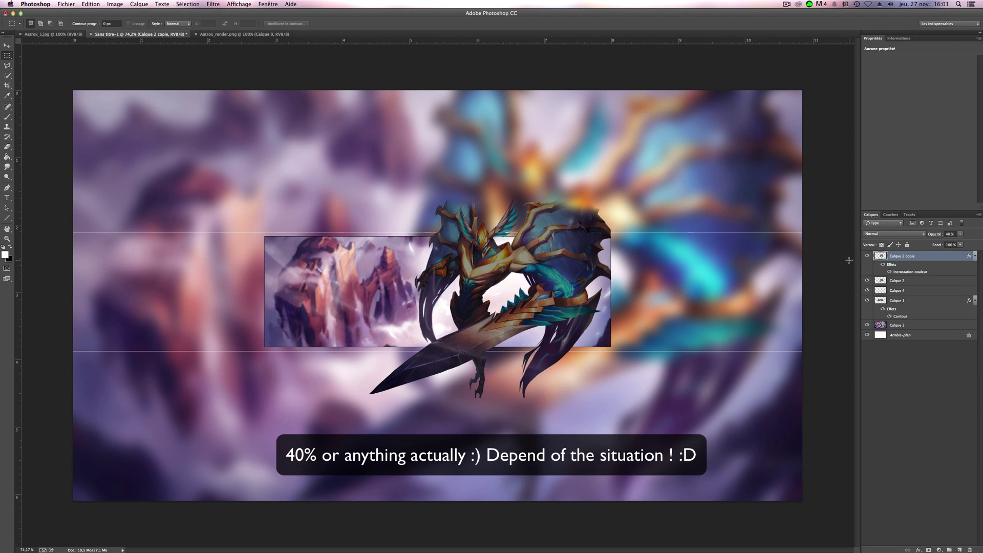
Flip Calque 2 copie upside down by dragging its top handle below the character.
left_click(92, 4)
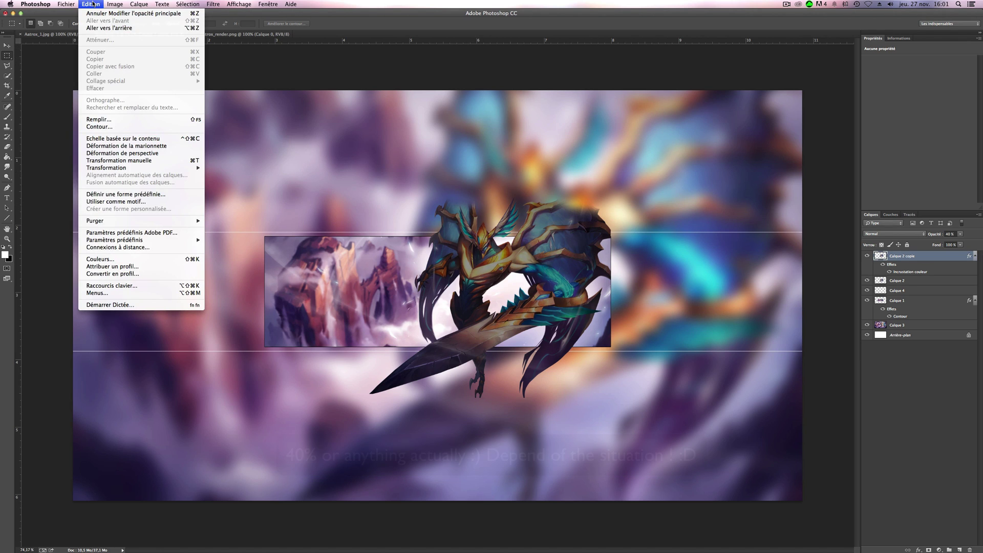
left_click(133, 160)
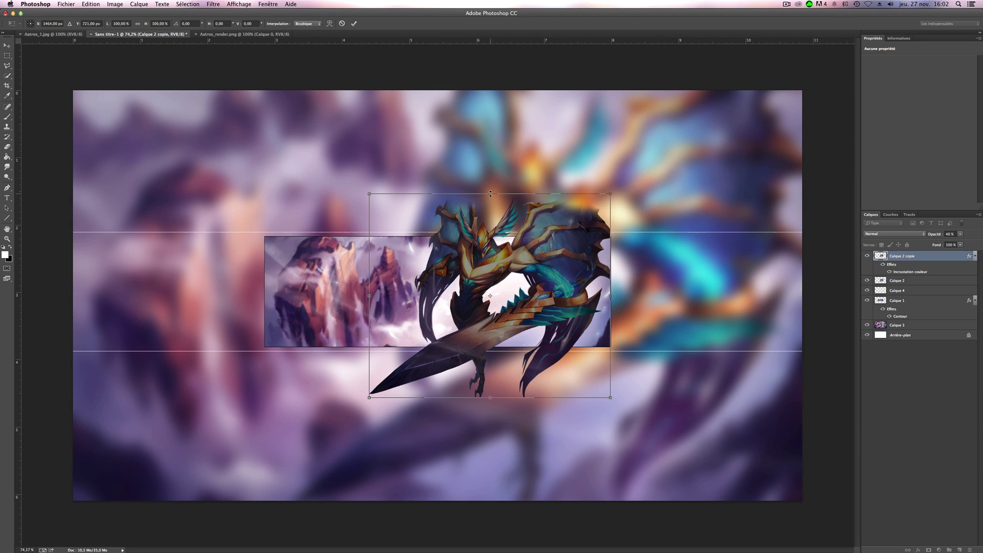
left_click_drag(490, 194, 484, 542)
key("Return")
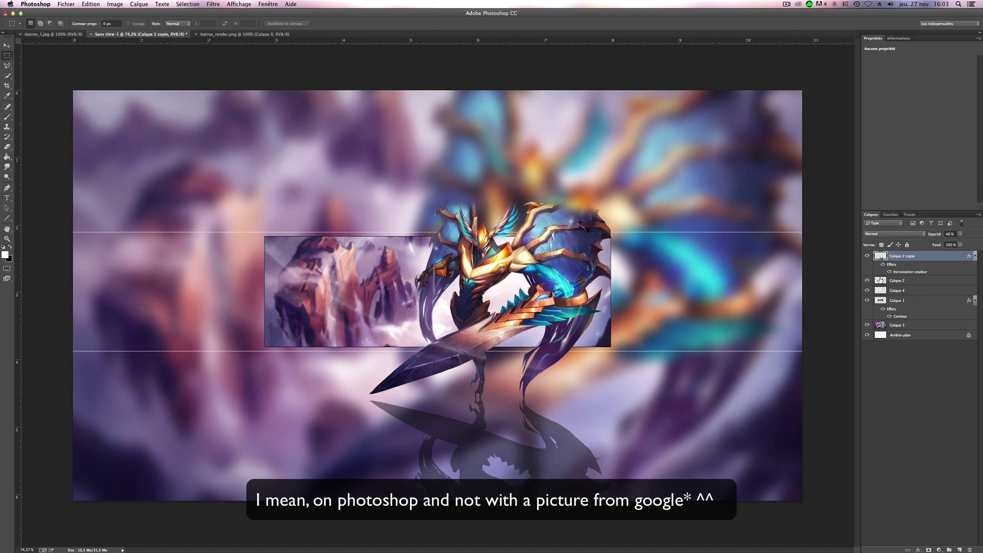
Create Calque 5, fill it solid black with the Pot de peinture, and set it to Superposition.
key("alt+shift+super+n")
key("v")
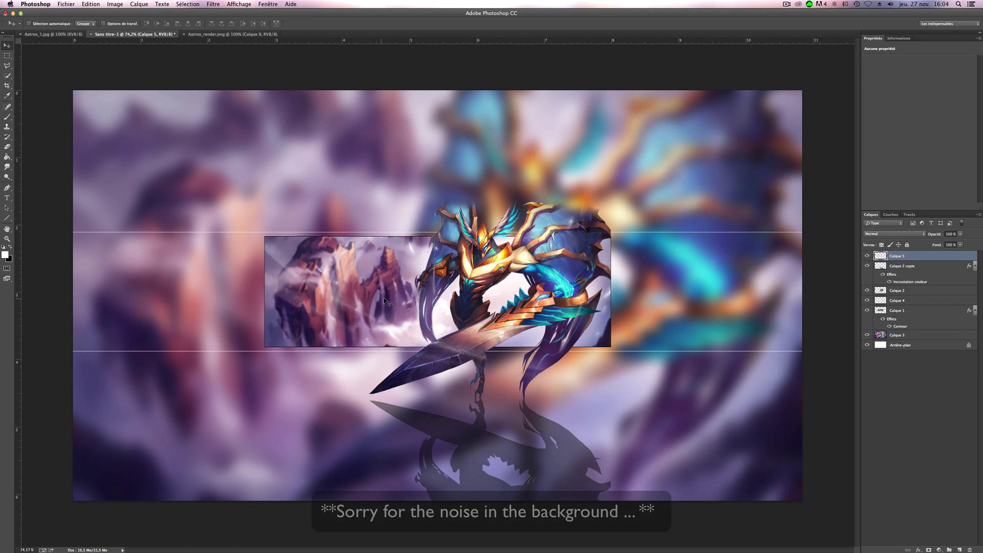
left_click(7, 157)
left_click(10, 157)
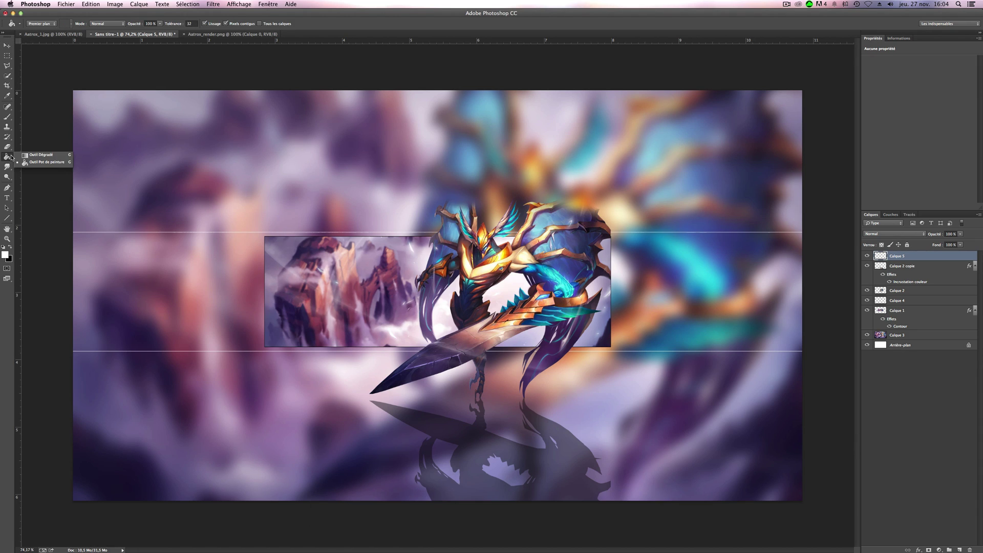
left_click(34, 155)
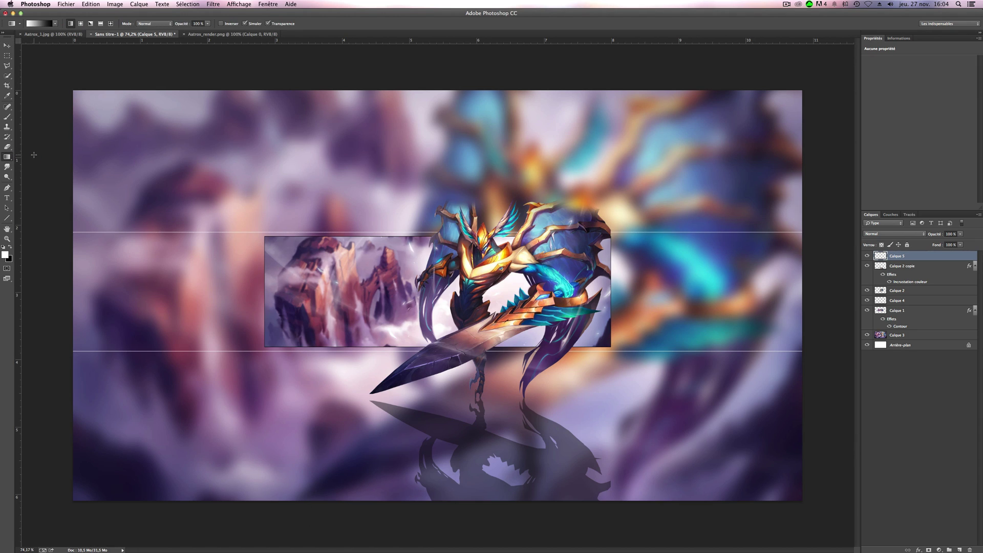
left_click(5, 156)
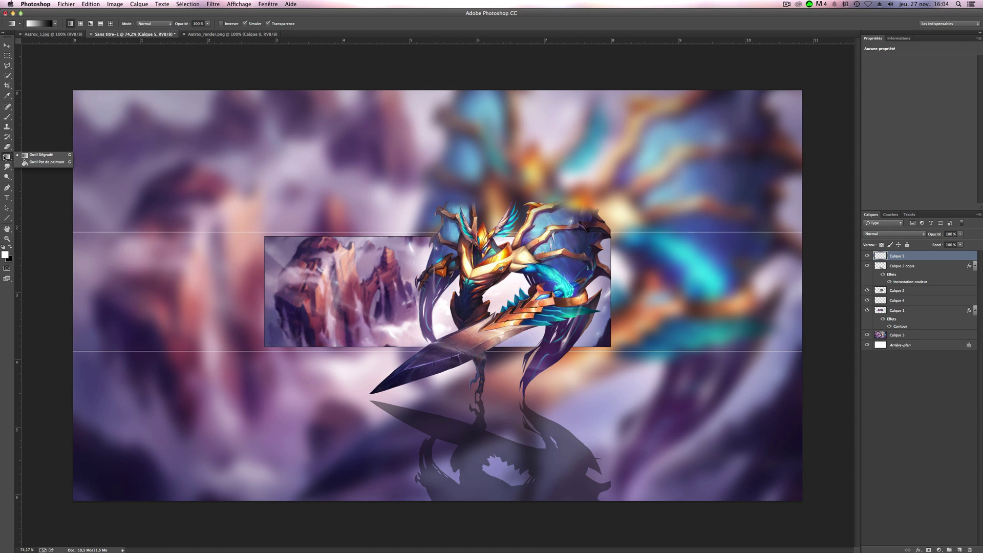
left_click(52, 163)
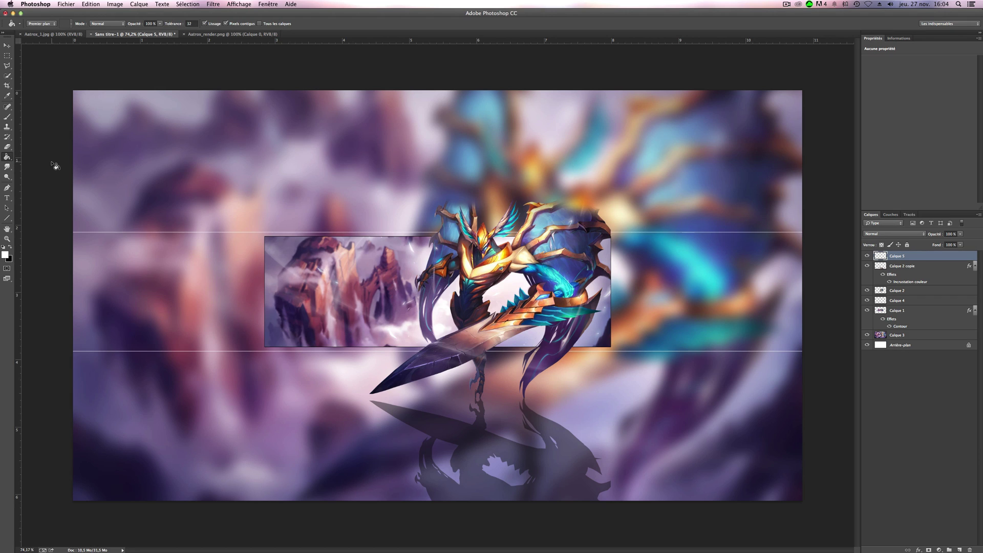
left_click(9, 246)
left_click(413, 168)
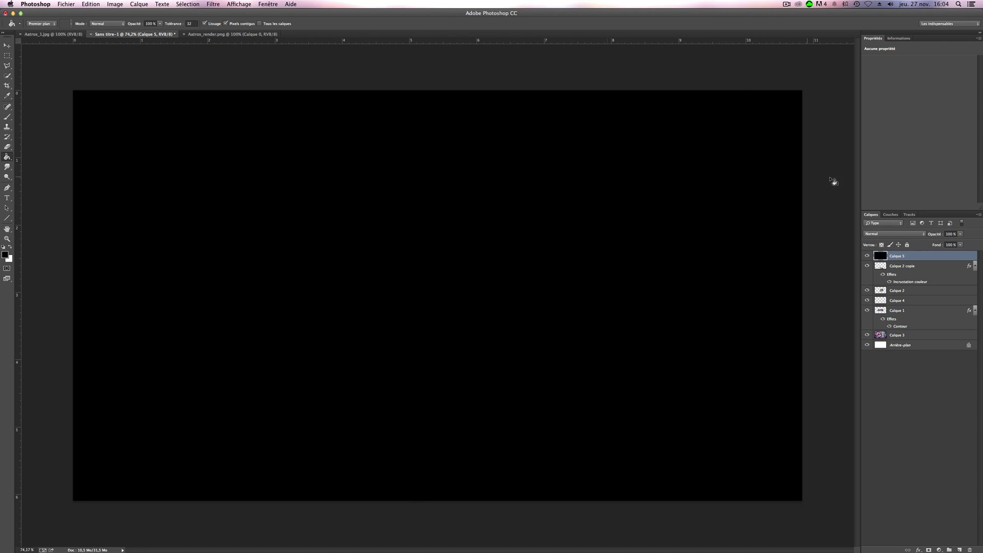
left_click(875, 236)
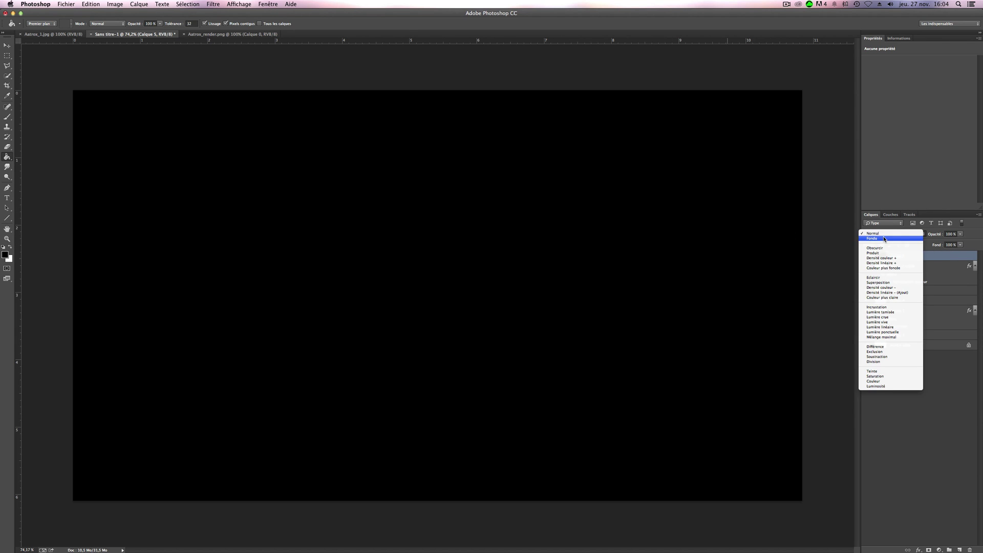
left_click(886, 283)
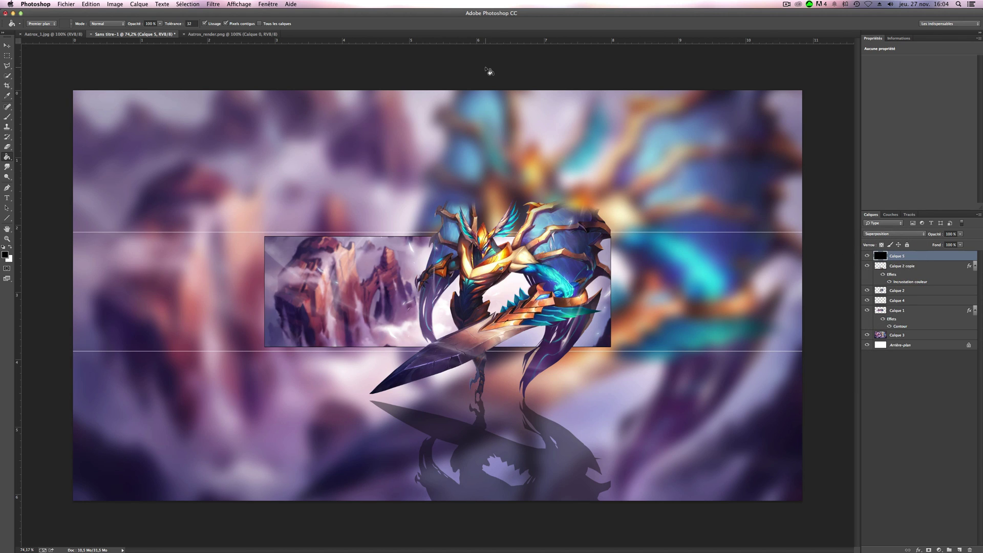
Render a Halo lens flare on Calque 5, centred upper-left of the character.
left_click(213, 4)
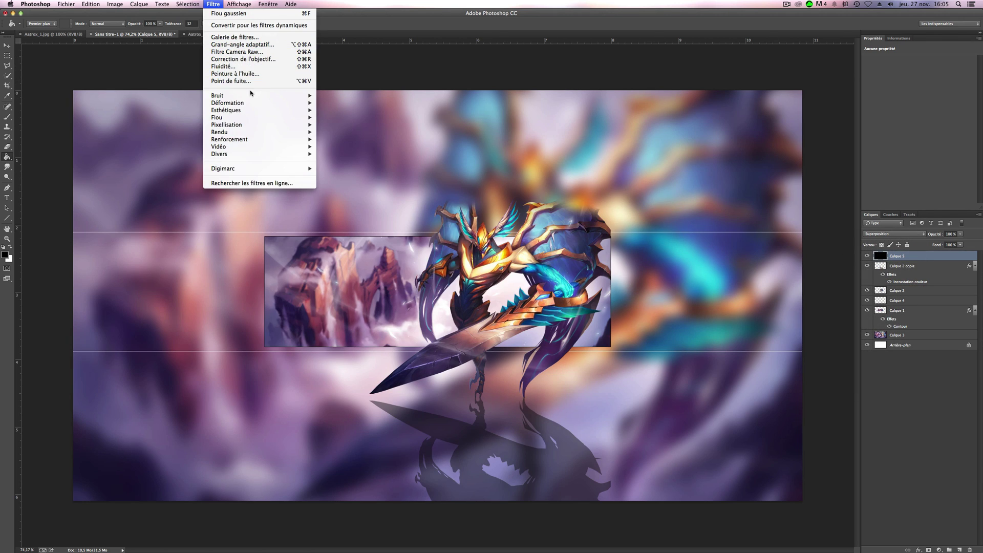
mouse_move(237, 133)
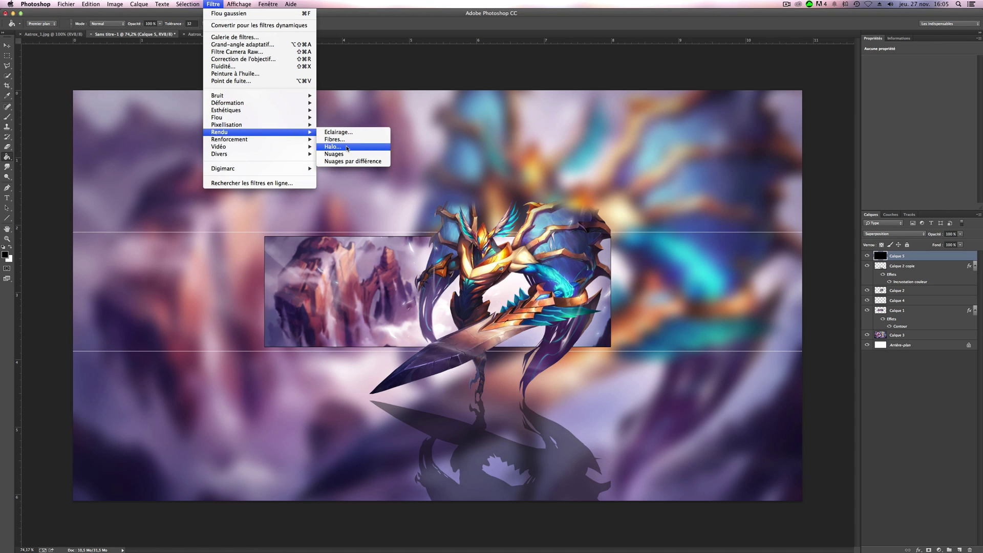
left_click(347, 148)
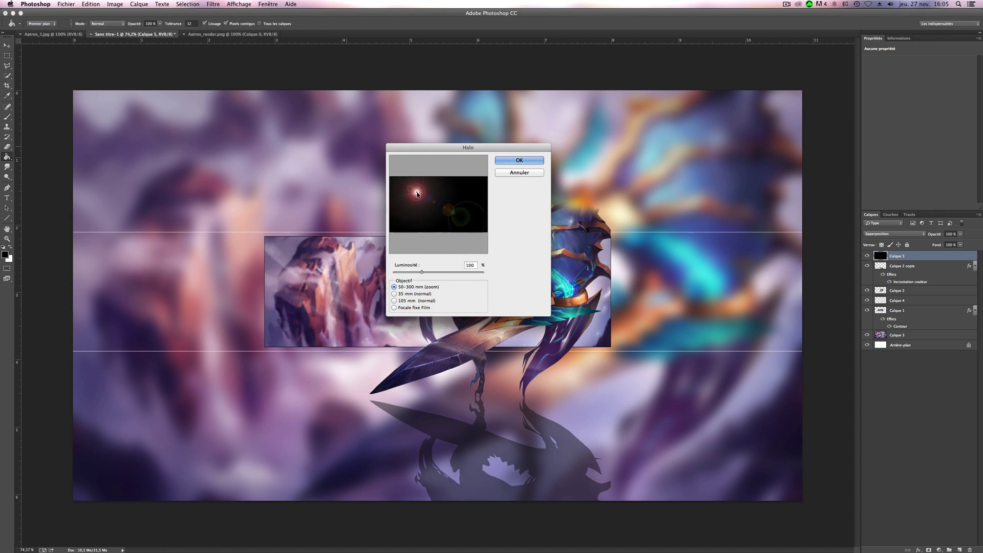
mouse_move(416, 194)
left_mouse_down()
mouse_move(401, 191)
mouse_move(451, 197)
mouse_move(408, 193)
mouse_move(432, 194)
mouse_move(428, 186)
left_mouse_up()
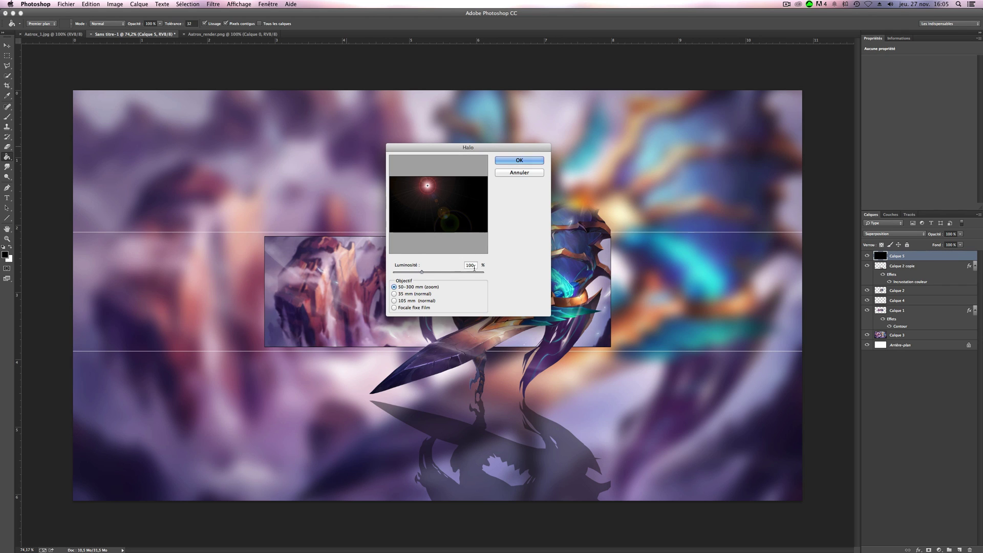
left_click(514, 161)
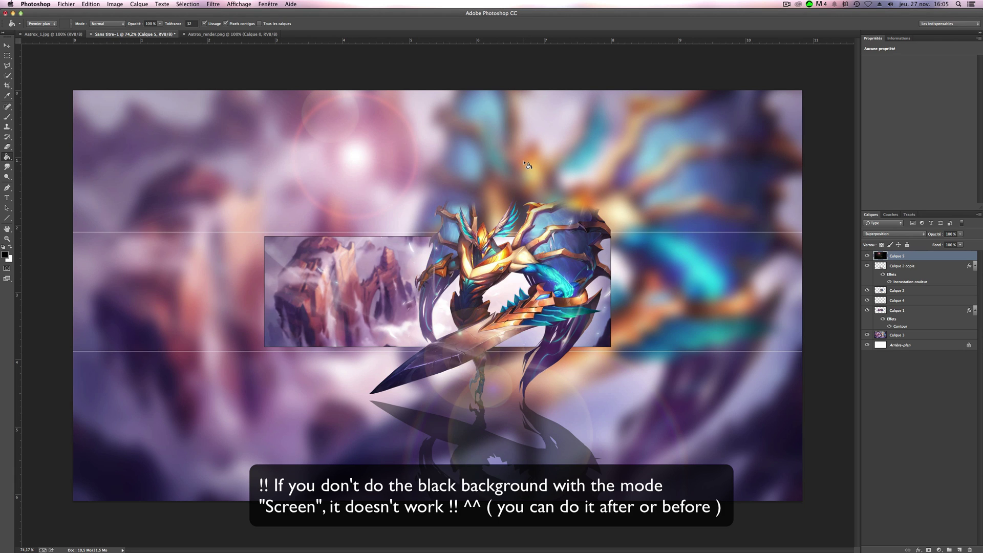